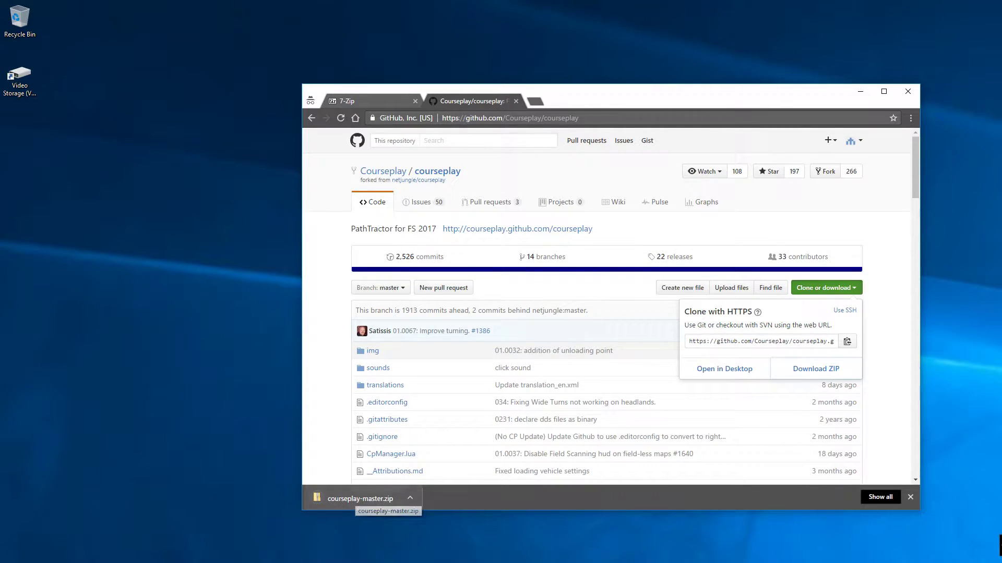
Step: Bring the Downloads window with the downloaded courseplay-master.zip (572 KB) into view
drag(354, 264, 495, 199)
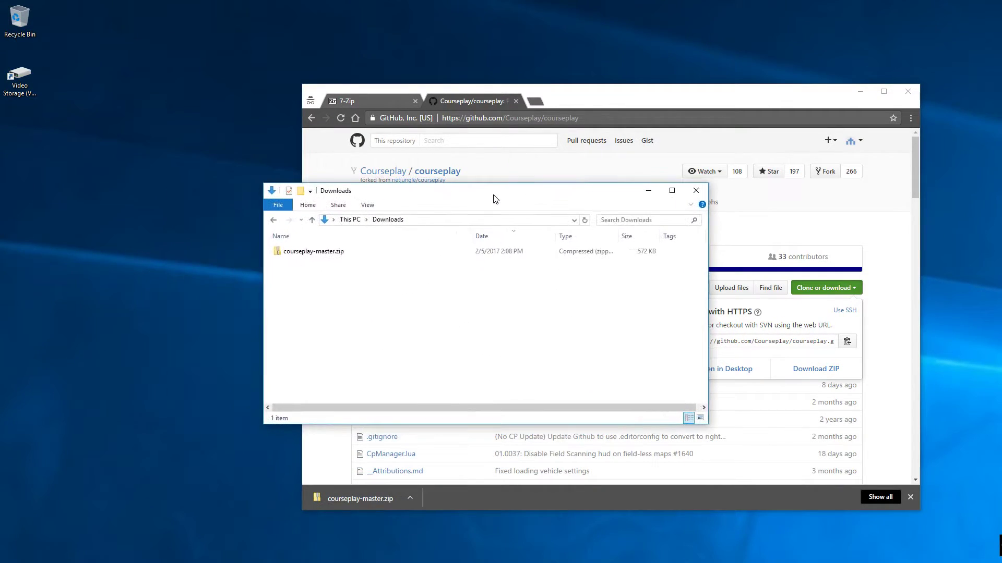
Step: Move courseplay-master.zip from Downloads into Custom Mods\Courseplay\Stock from github
click(326, 250)
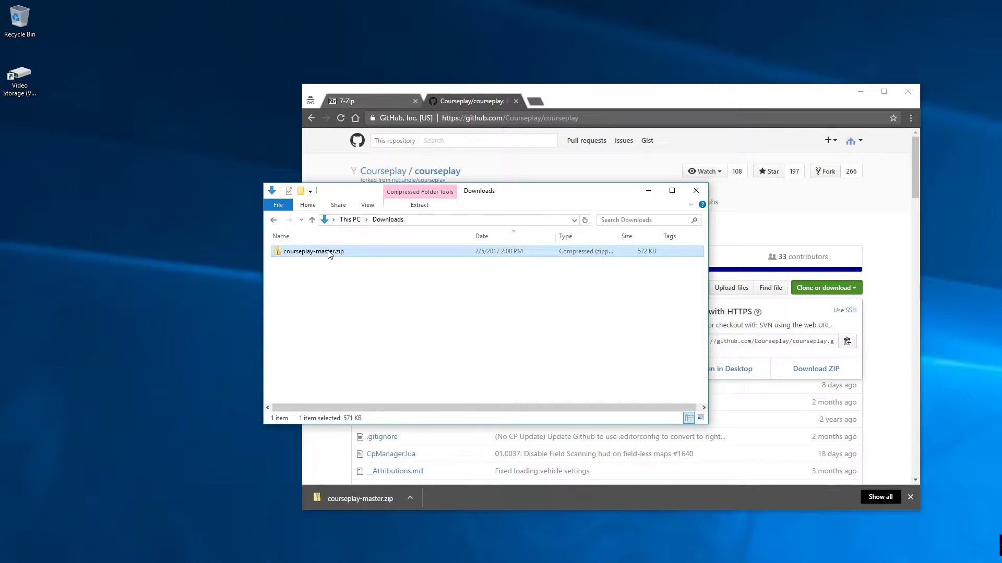
right_click(328, 250)
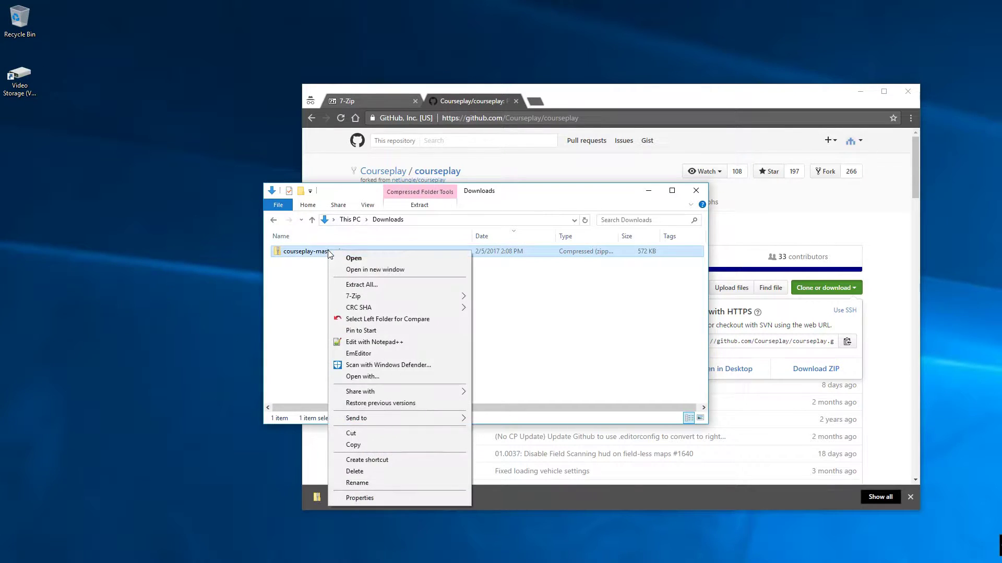
click(361, 435)
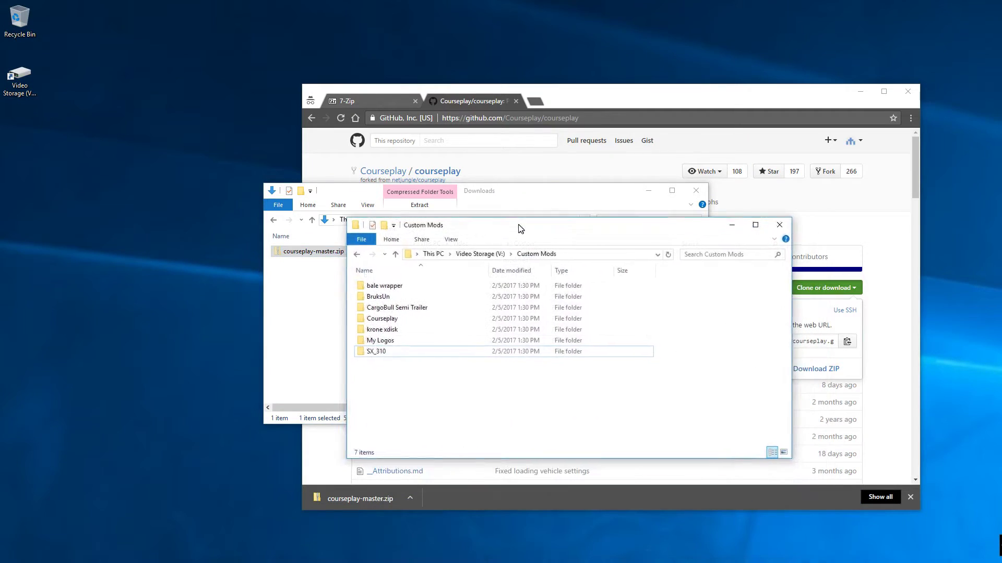
click(350, 311)
double_click(351, 313)
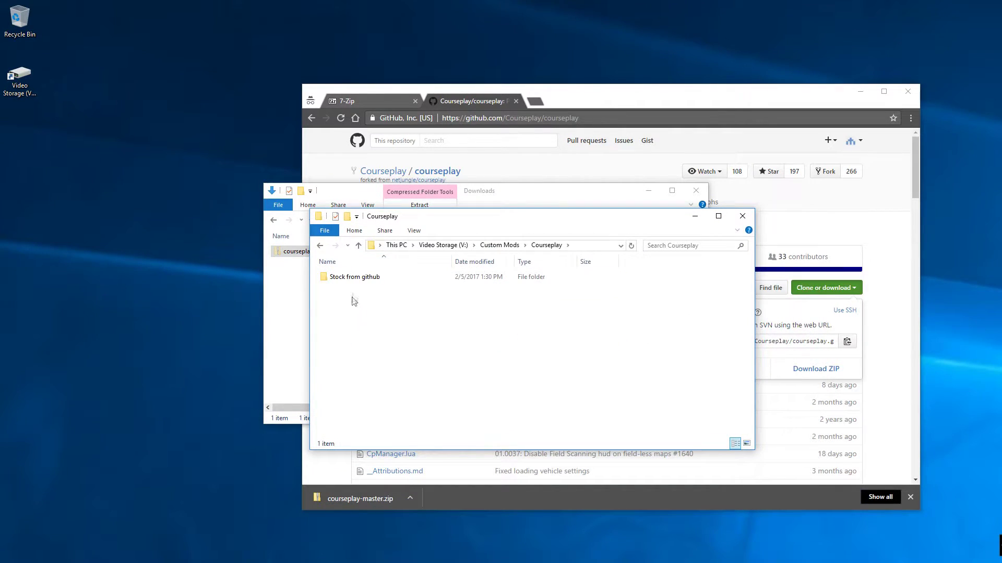
double_click(358, 278)
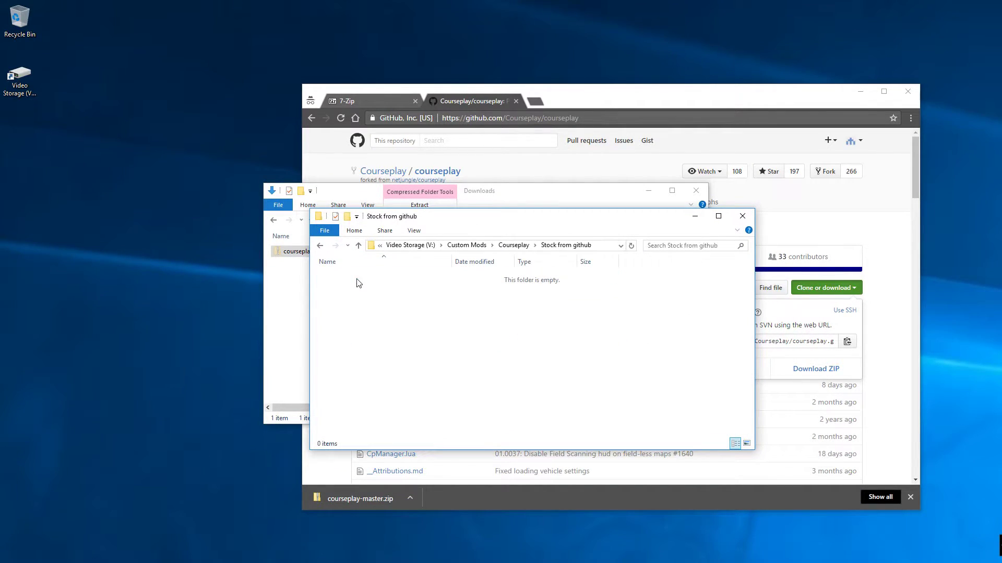
right_click(392, 308)
click(417, 396)
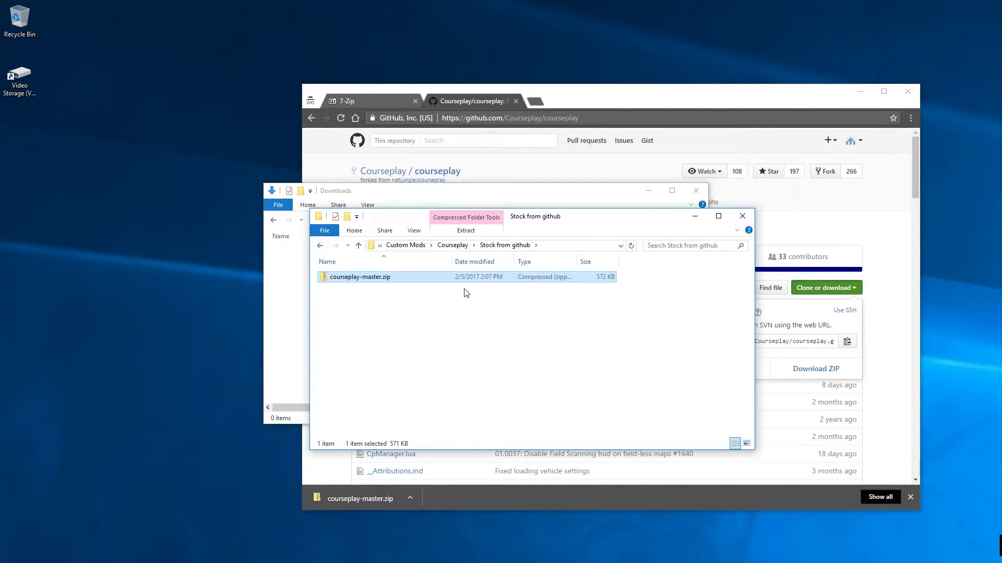
Step: Extract the zip with 7-Zip into a courseplay-master folder and check its 49 items
right_click(354, 280)
mouse_move(392, 327)
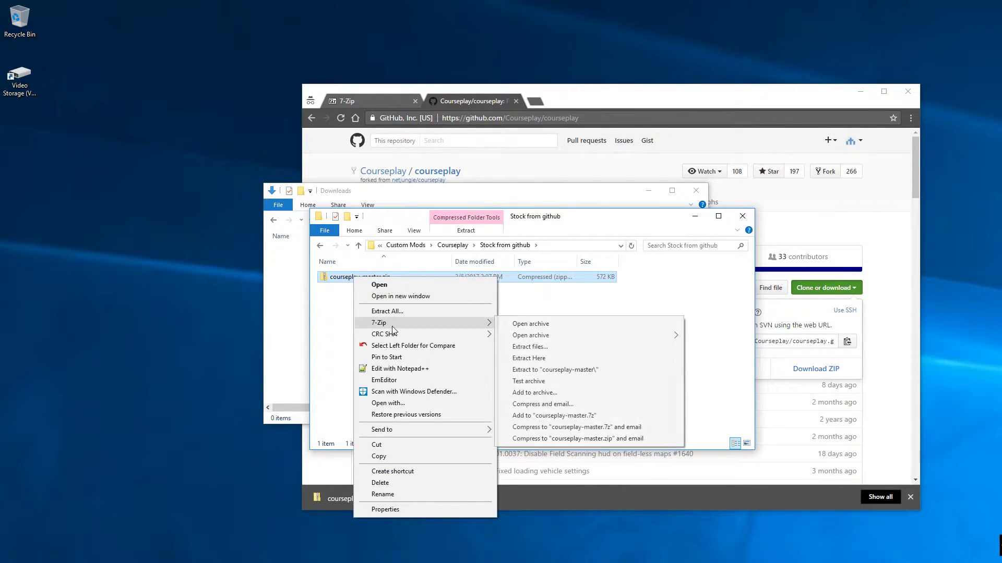
click(552, 370)
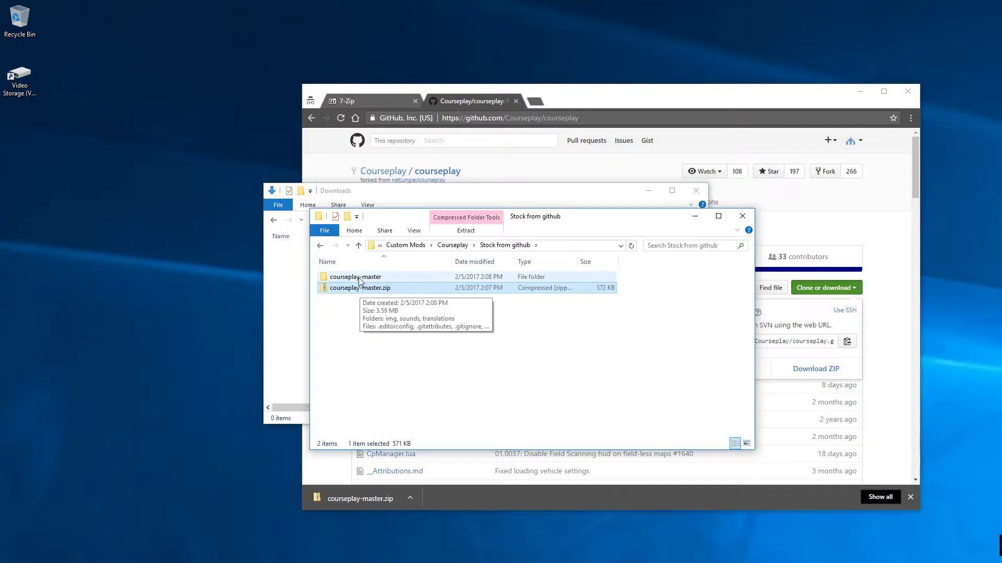
double_click(357, 277)
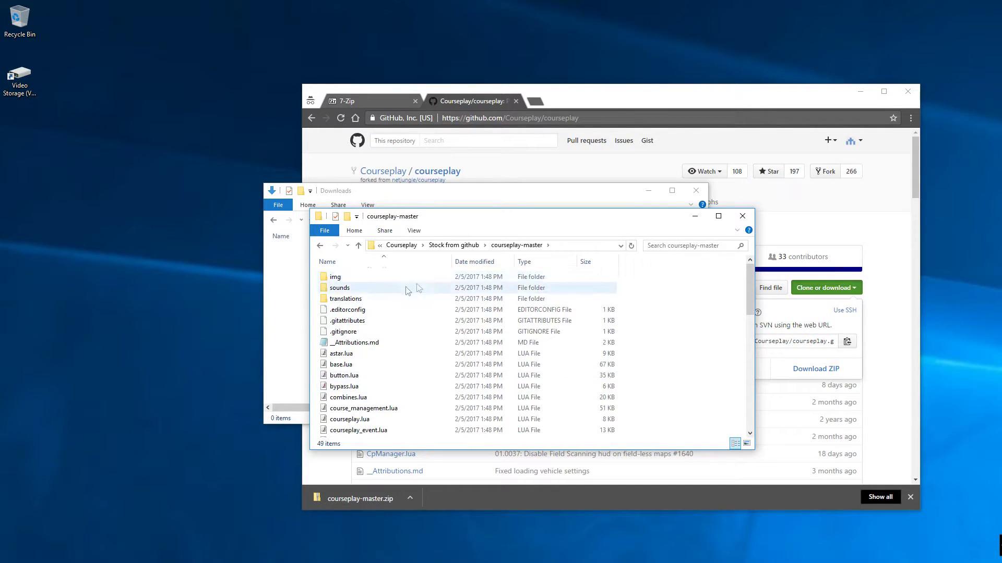
click(402, 245)
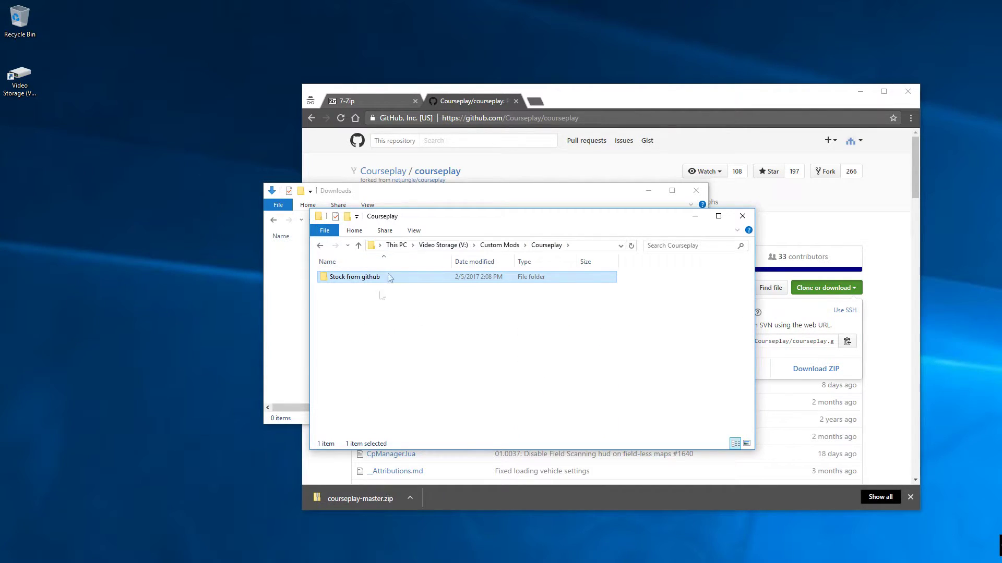
Step: Create a new compressed (zipped) folder named ZZZ_Courseplay in the Courseplay folder
right_click(366, 353)
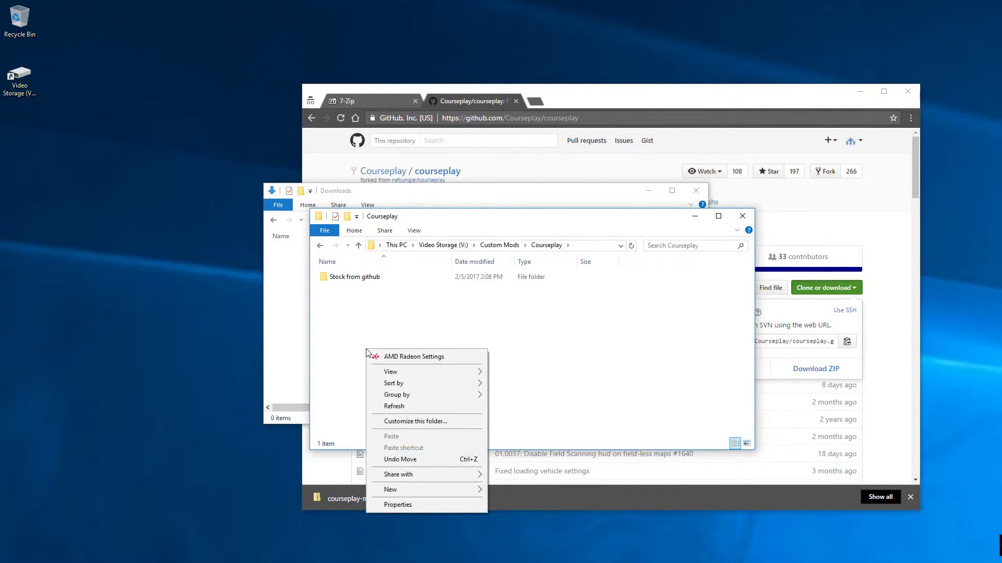
mouse_move(420, 491)
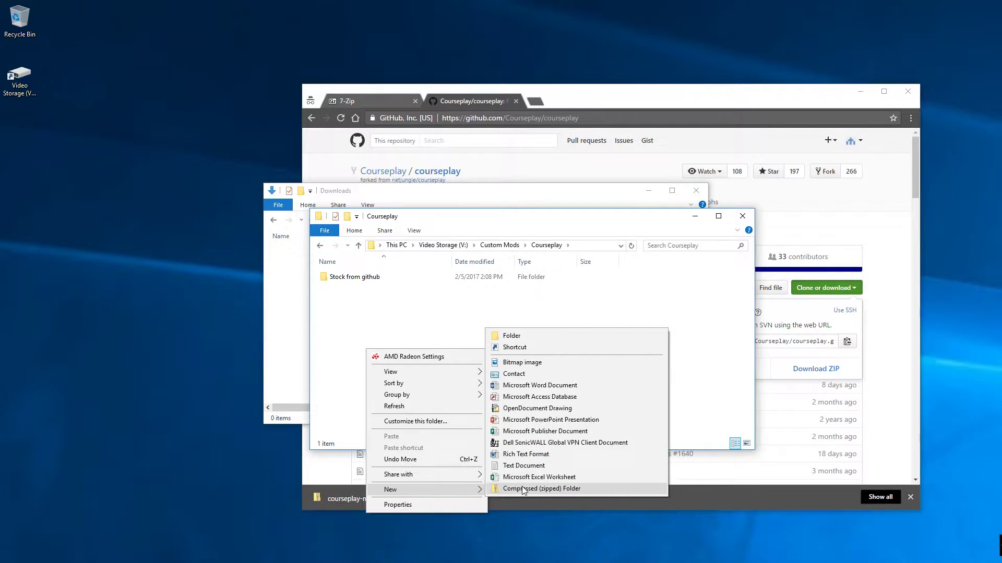
click(545, 490)
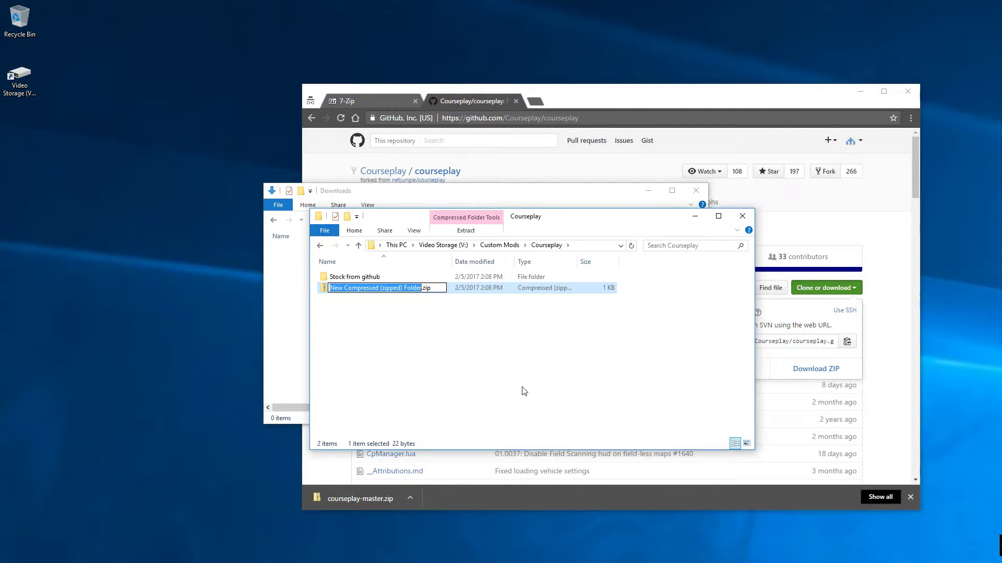
text(ZZZ)
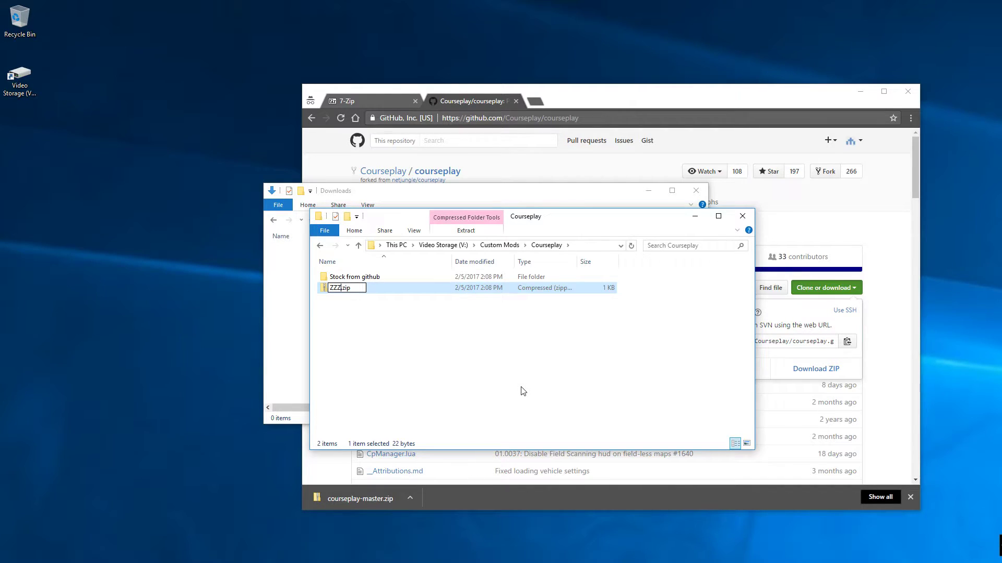
text(_Courseplay)
key(Return)
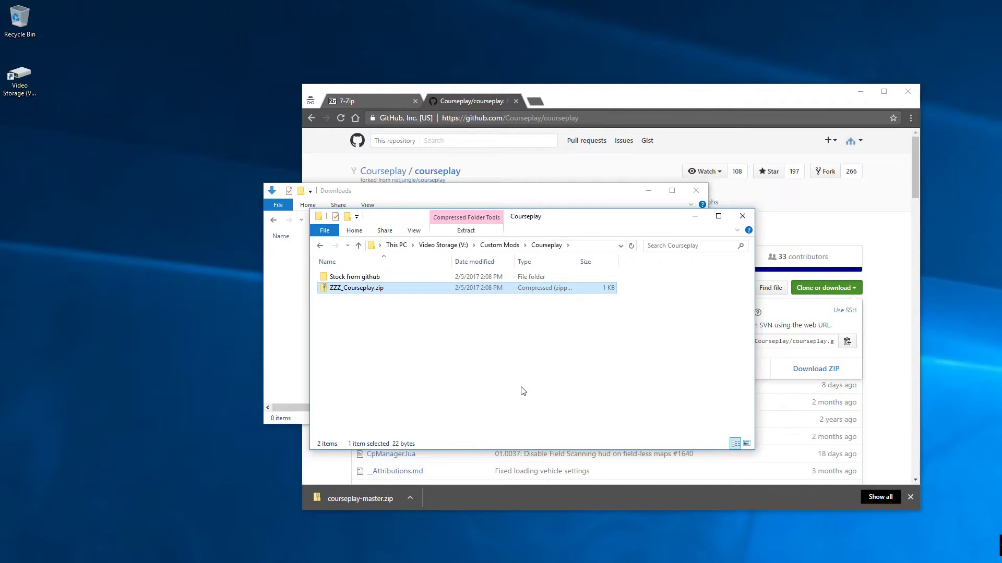
Step: Open ZZZ_Courseplay.zip as an archive in 7-Zip
right_click(348, 293)
mouse_move(393, 337)
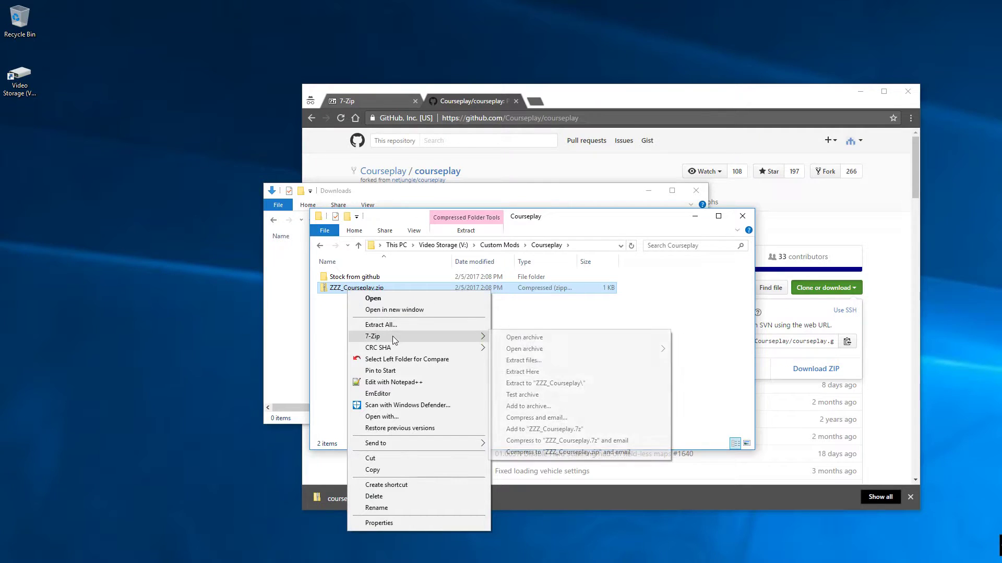
click(524, 337)
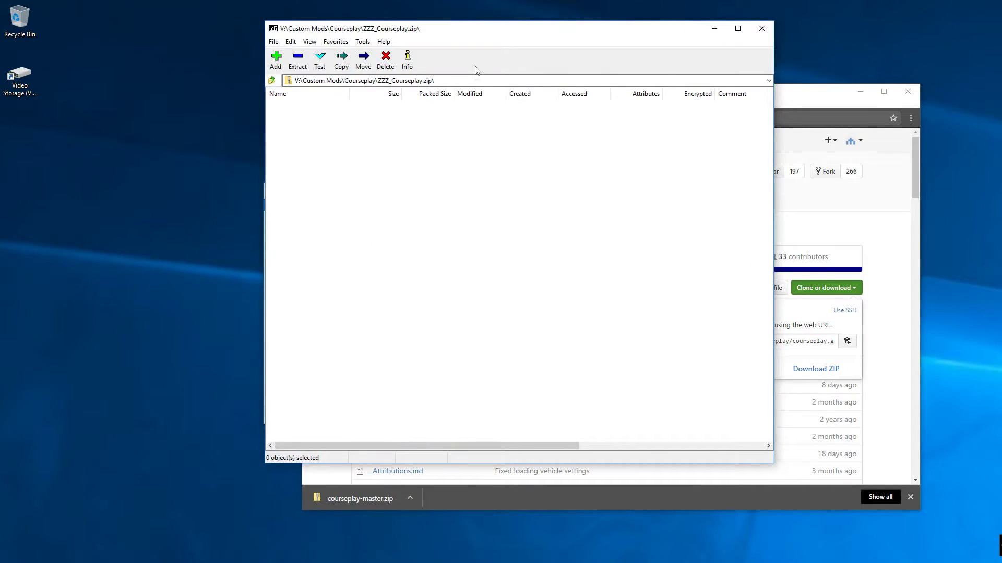
Step: Arrange 7-Zip beside Explorer, close Downloads, and browse into Stock from github\courseplay-master
drag(480, 39, 257, 72)
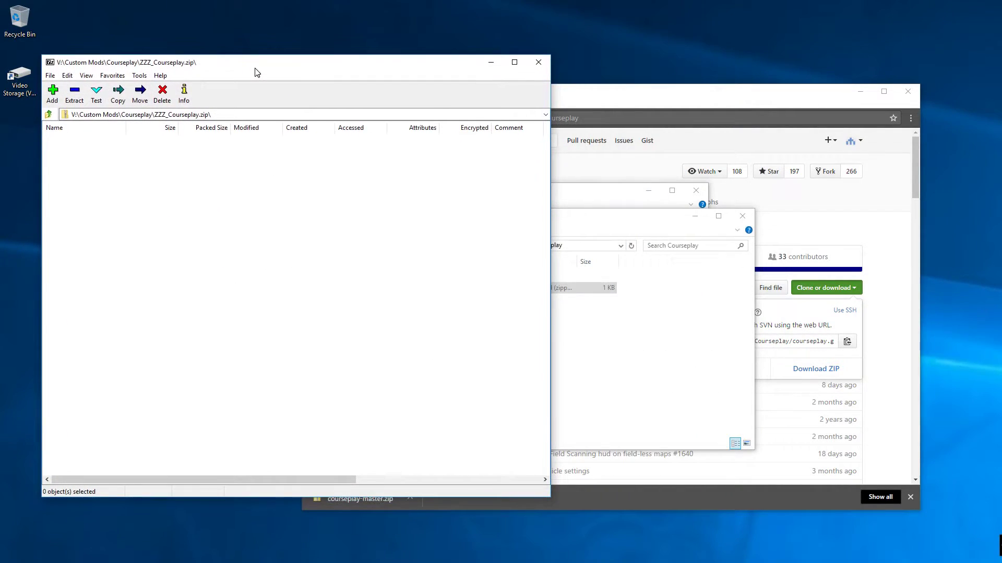
click(606, 194)
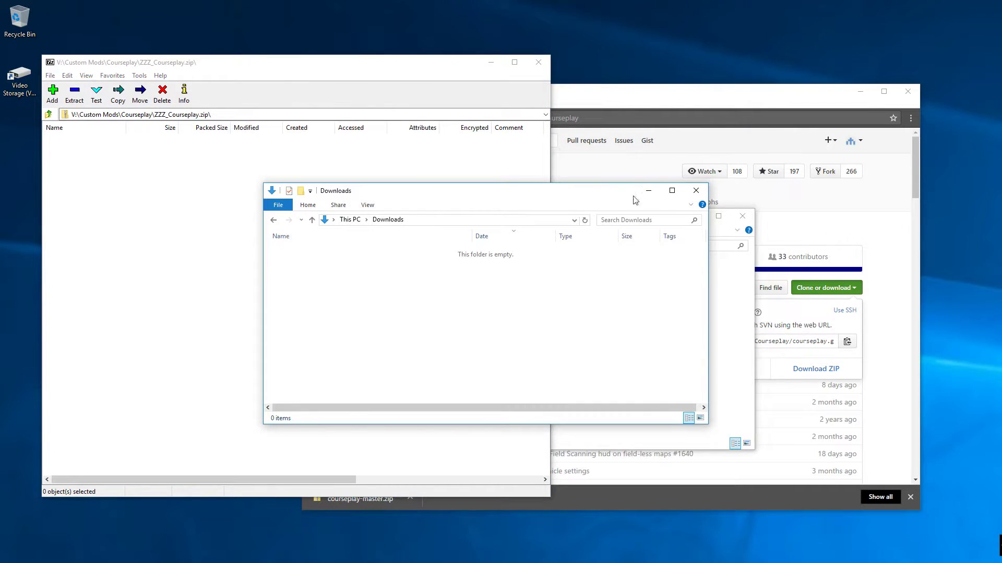
click(696, 190)
click(632, 226)
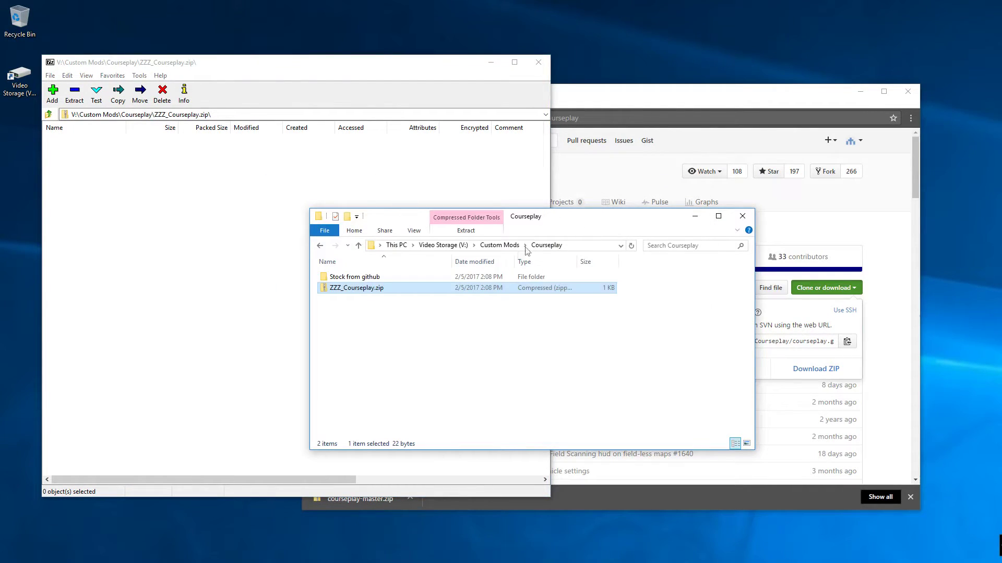
double_click(358, 280)
double_click(363, 278)
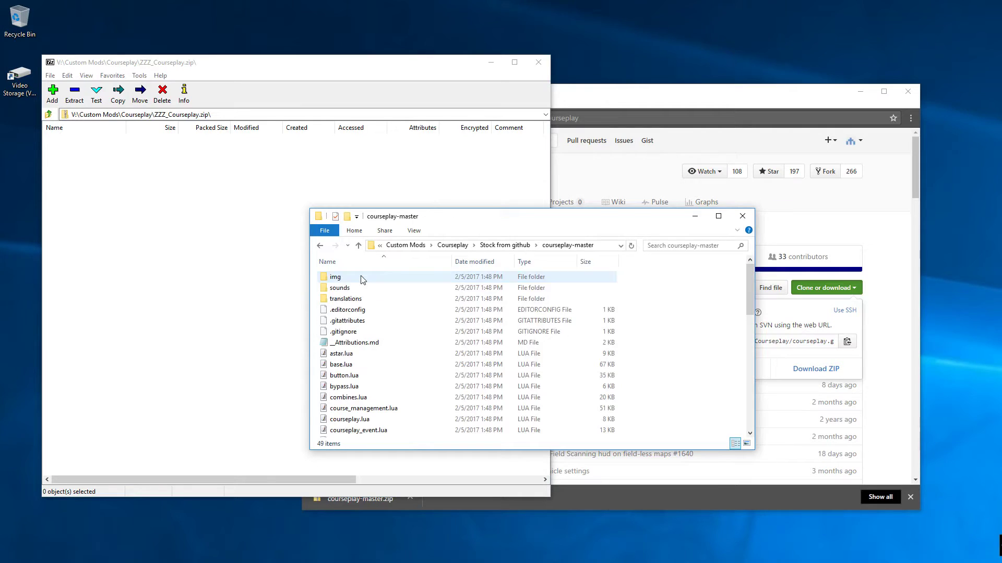
Step: Copy all 49 courseplay-master files into ZZZ_Courseplay.zip, then close 7-Zip
click(354, 364)
key(ctrl+a)
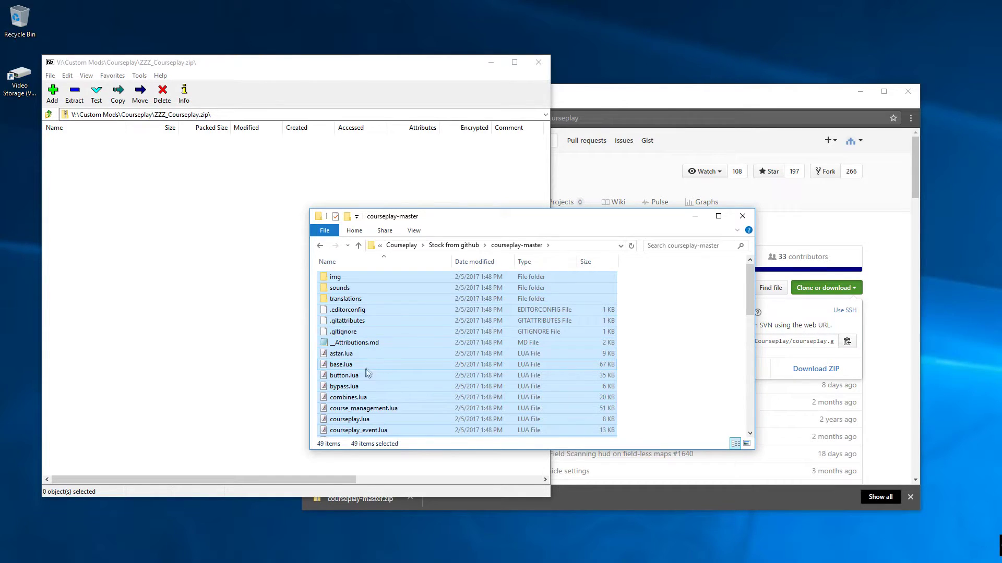
scroll(745, 279, down, 6)
scroll(546, 275, up, 6)
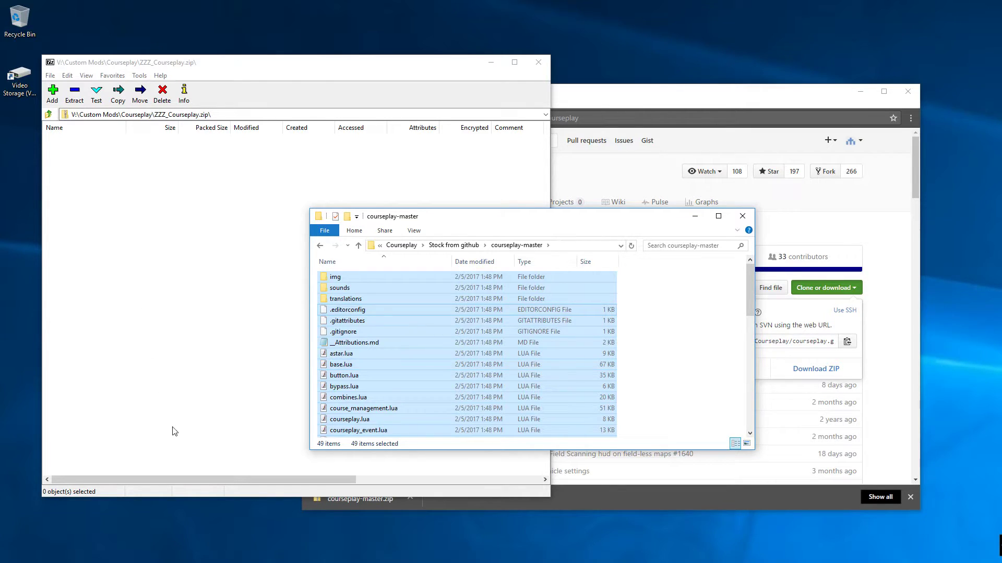
drag(442, 207, 217, 277)
click(493, 340)
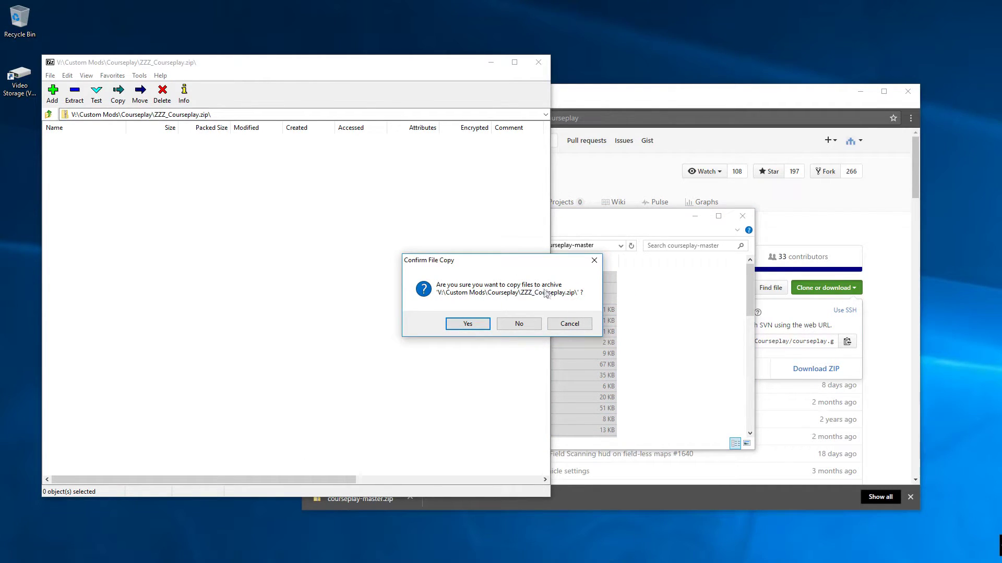
click(467, 324)
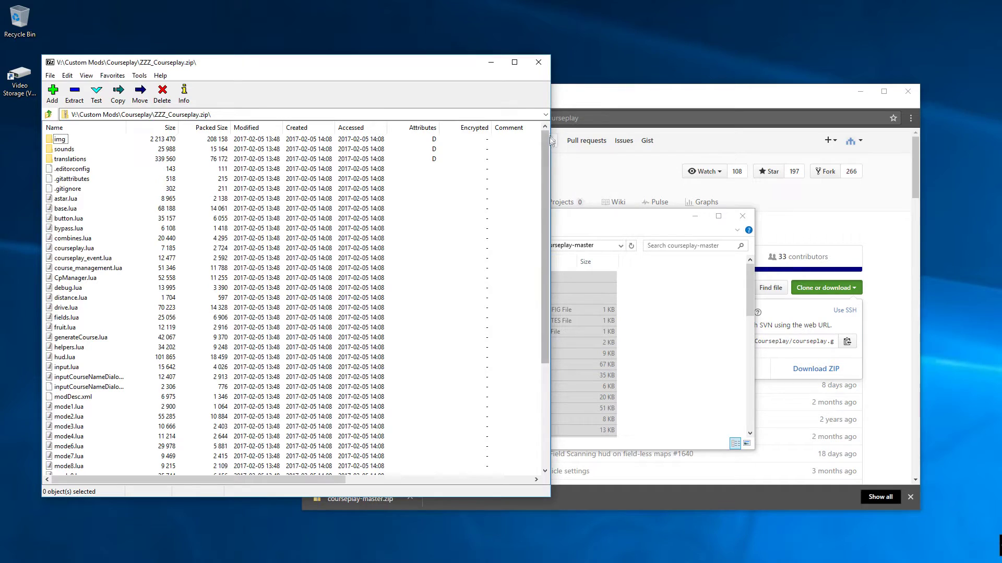
drag(544, 135, 541, 321)
drag(541, 268, 540, 165)
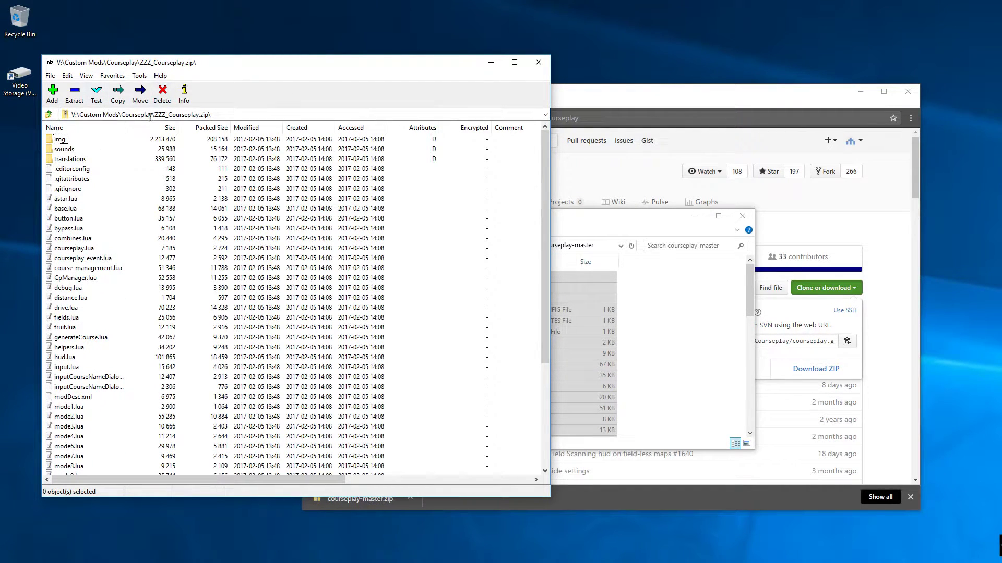
click(538, 62)
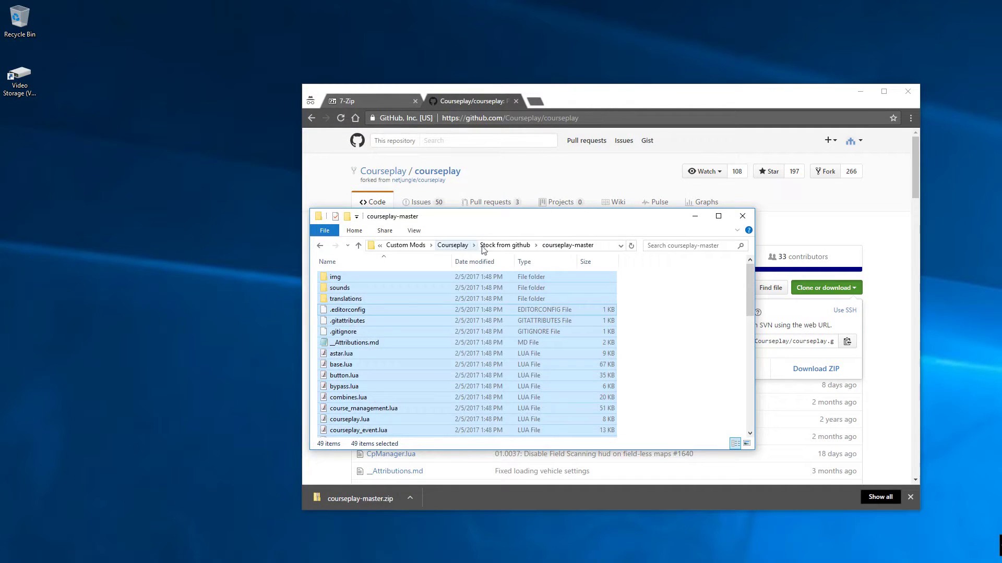
Step: Select ZZZ_Courseplay.zip in Courseplay, placed beside the FarmingSimulator2017 folder window
click(478, 246)
click(514, 245)
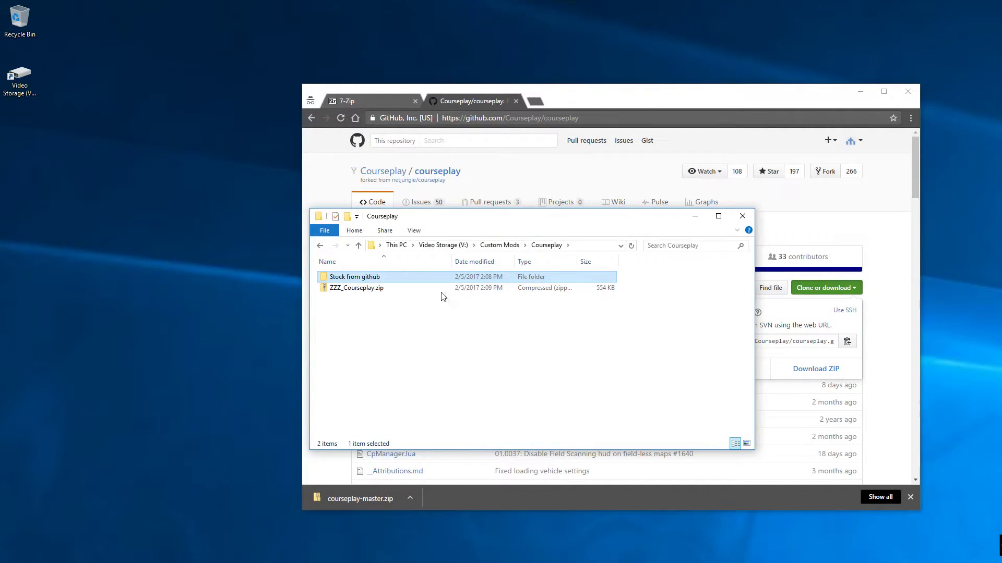
click(359, 290)
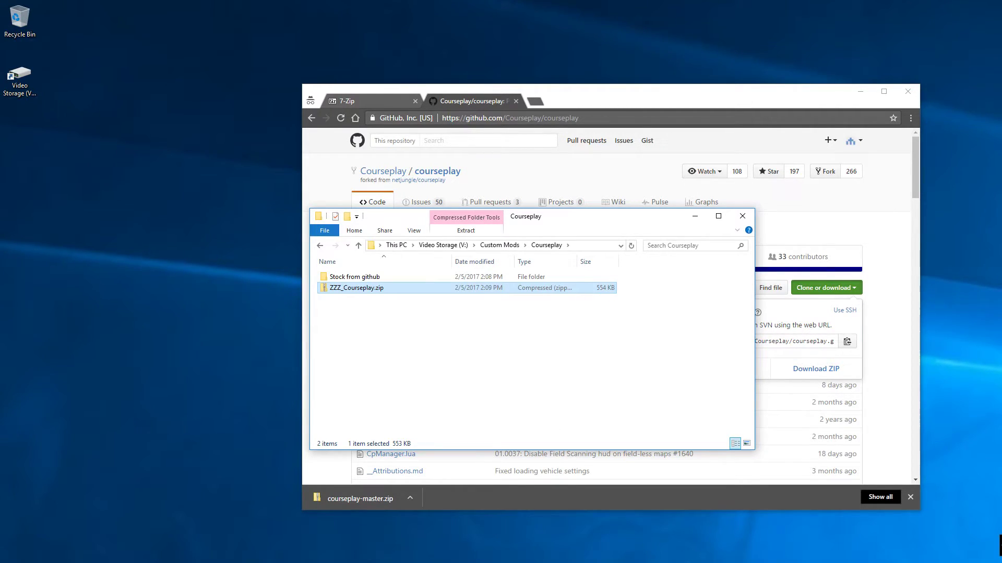
mouse_move(570, 220)
mouse_down()
mouse_move(343, 184)
mouse_move(294, 193)
mouse_up()
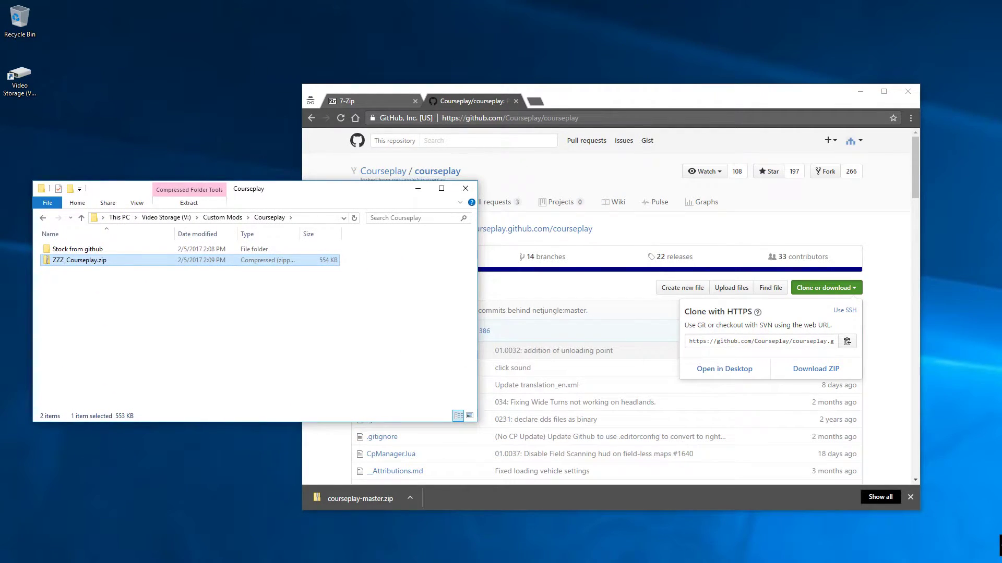
drag(754, 187, 781, 191)
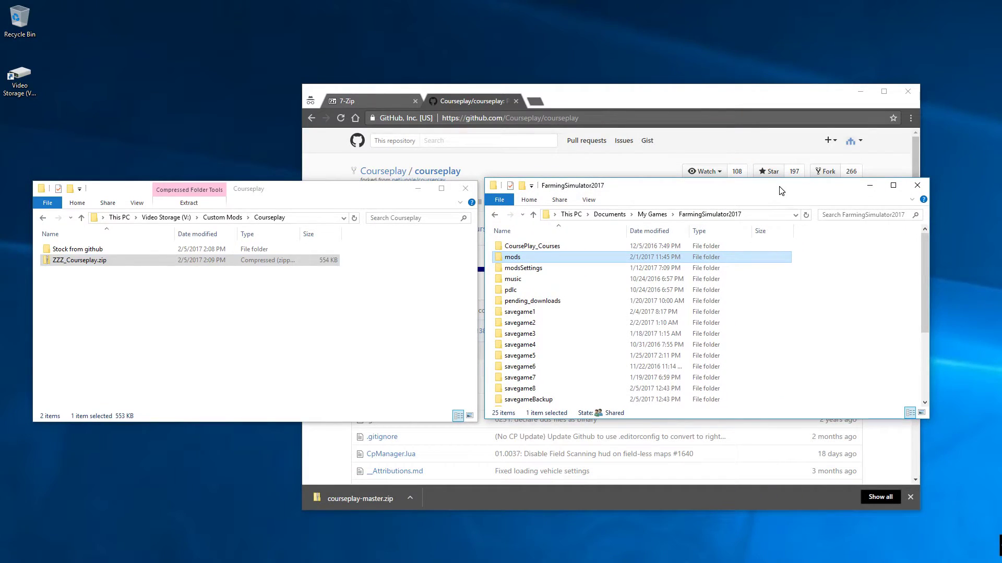
click(75, 260)
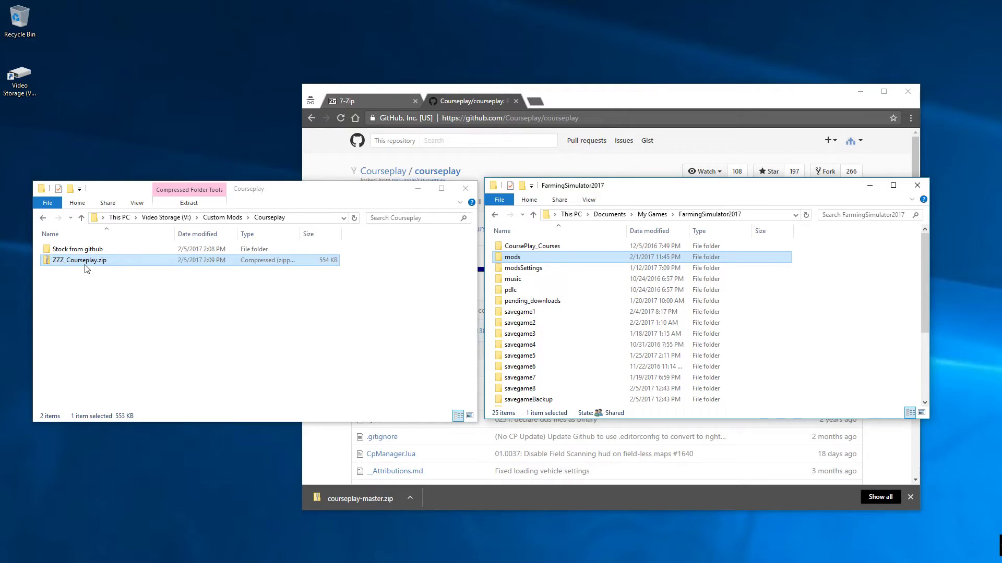
Step: Copy ZZZ_Courseplay.zip into the mods folder, replacing the old file, and close both windows
right_click(99, 264)
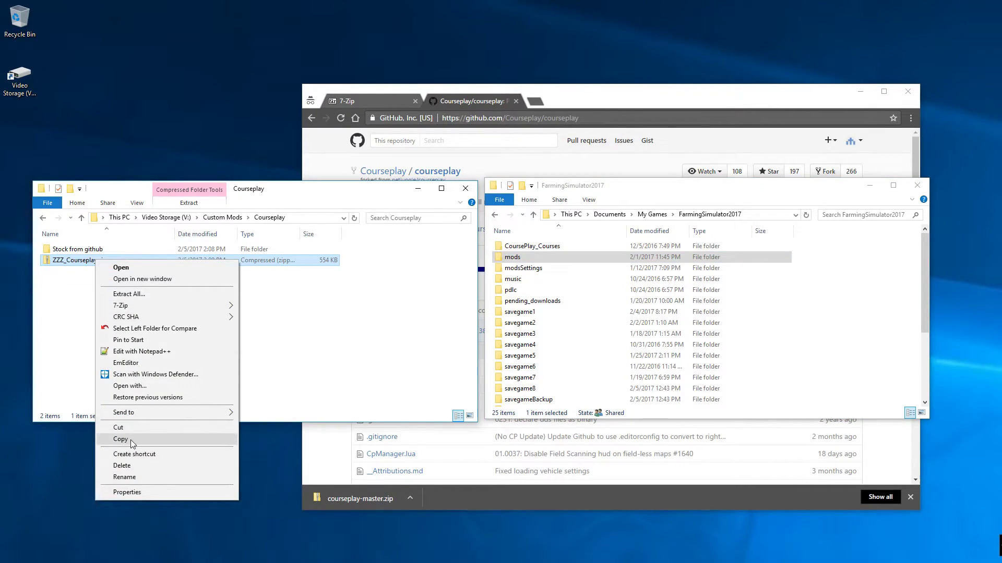
click(130, 440)
click(512, 260)
right_click(512, 261)
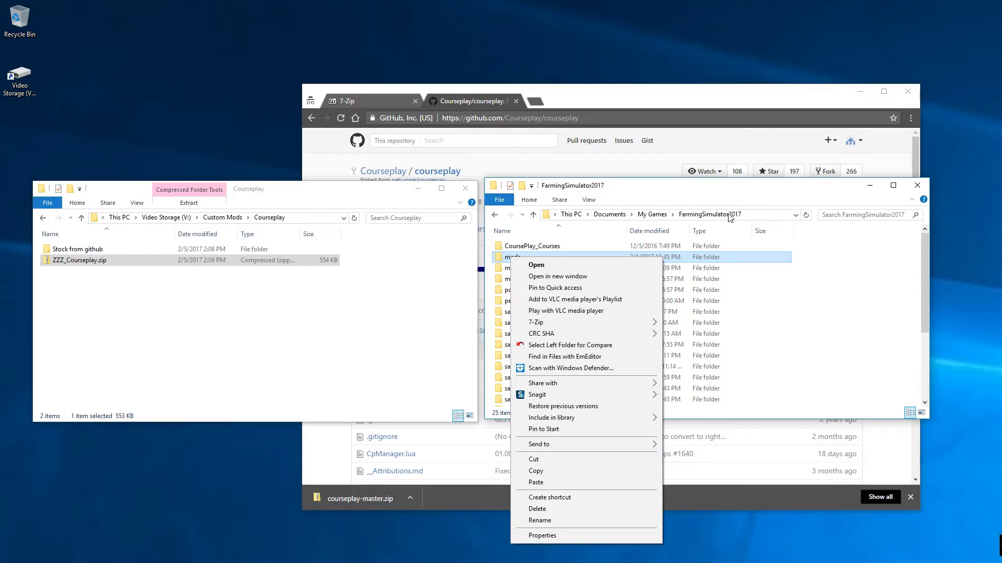
right_click(504, 258)
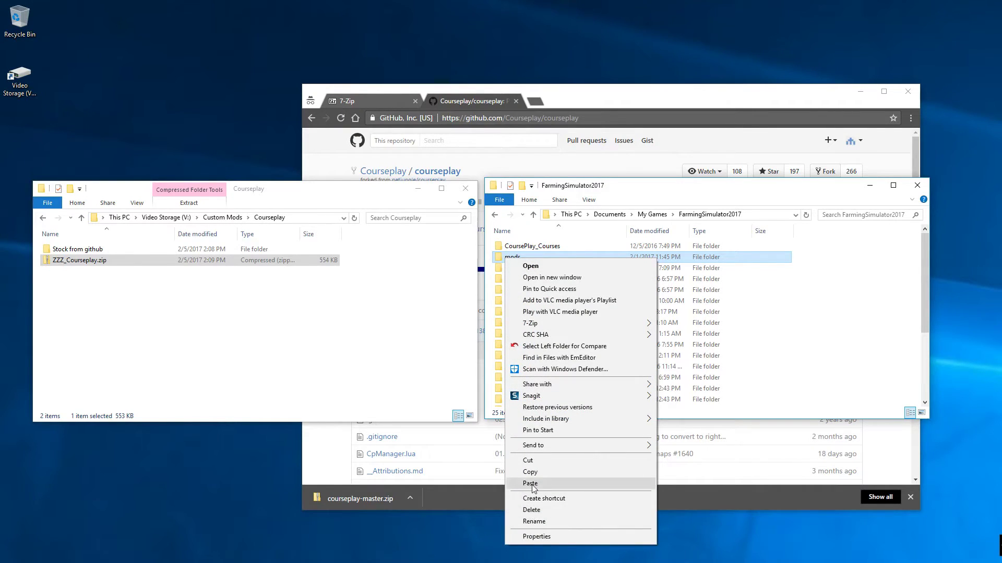
click(530, 483)
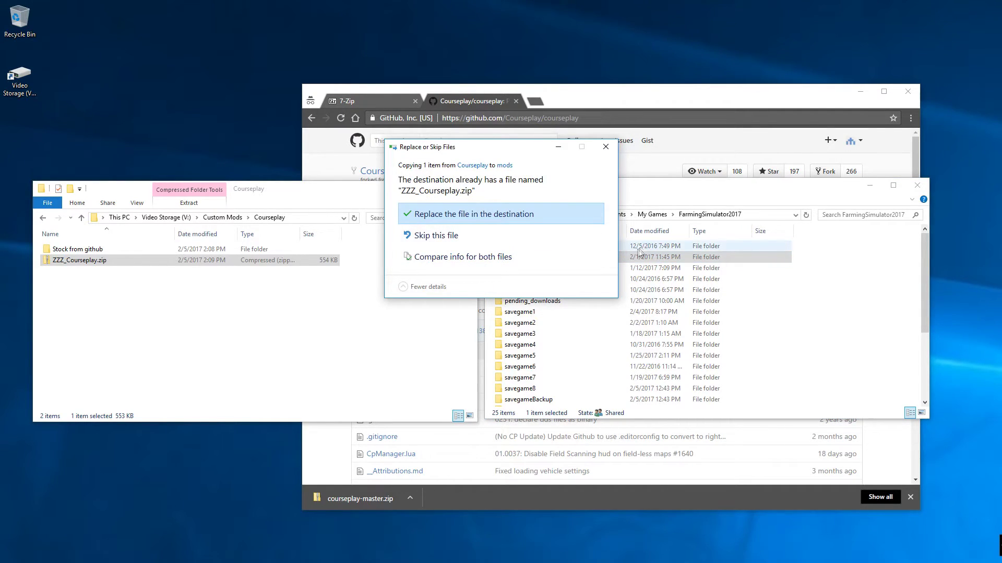
click(454, 215)
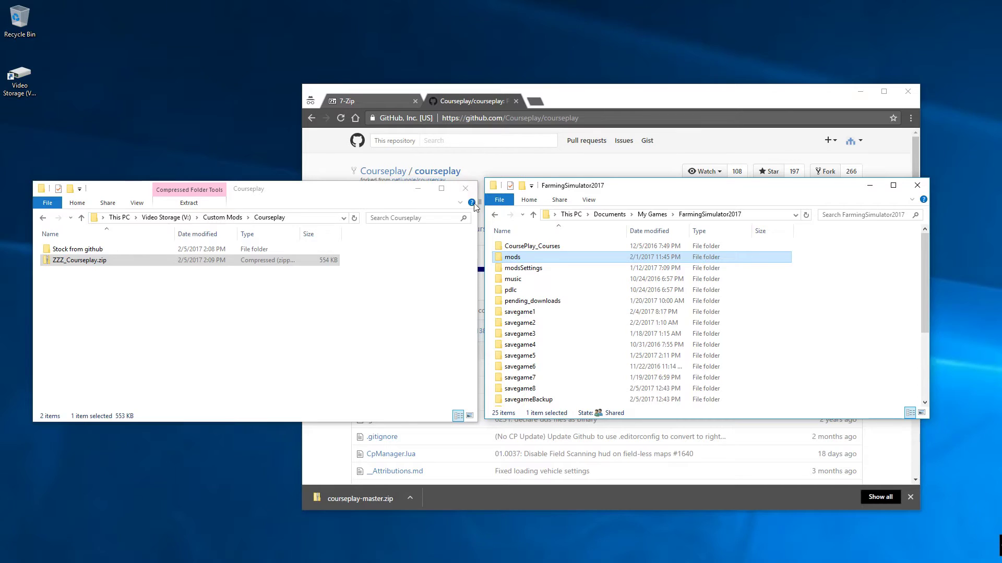
click(465, 188)
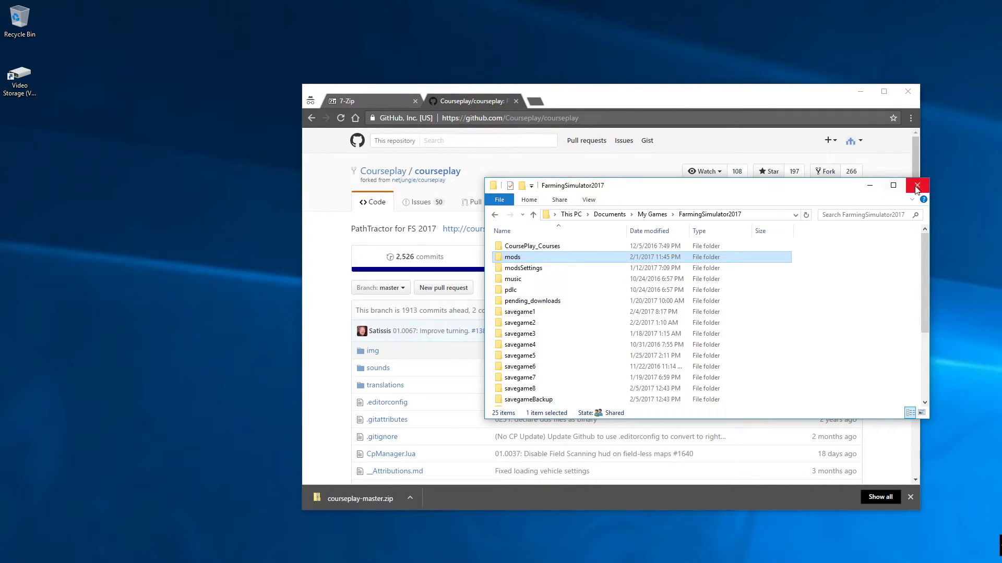
click(917, 187)
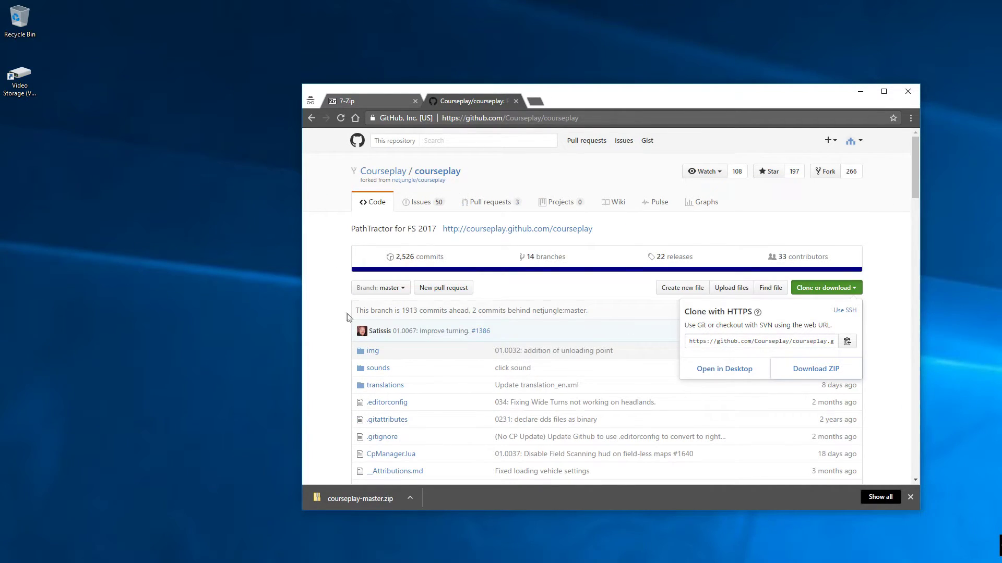
Step: Dismiss the clone options and open Courseplay issue #1386 about combine turning
click(324, 301)
scroll(350, 352, down, 15)
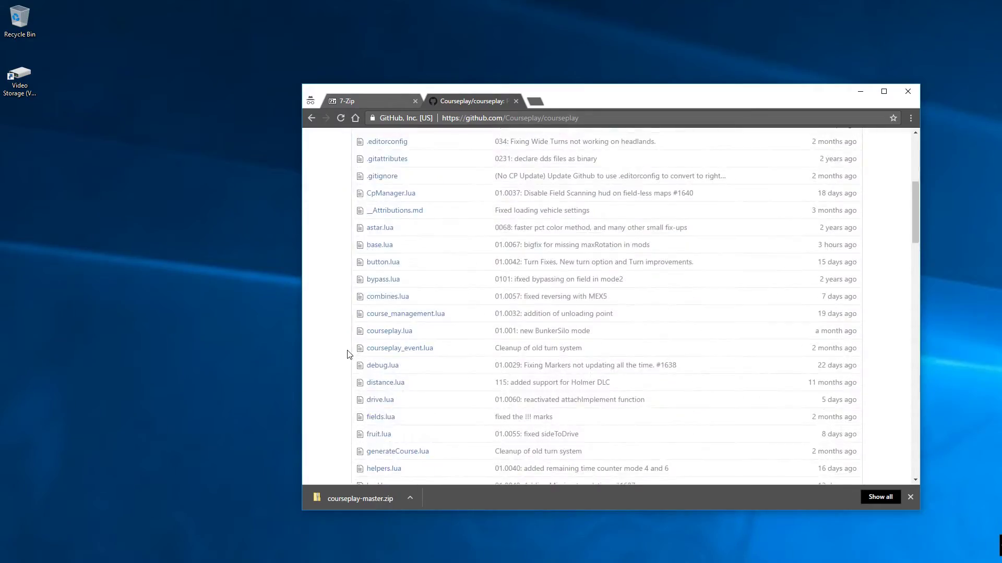
scroll(350, 354, down, 8)
scroll(350, 354, up, 20)
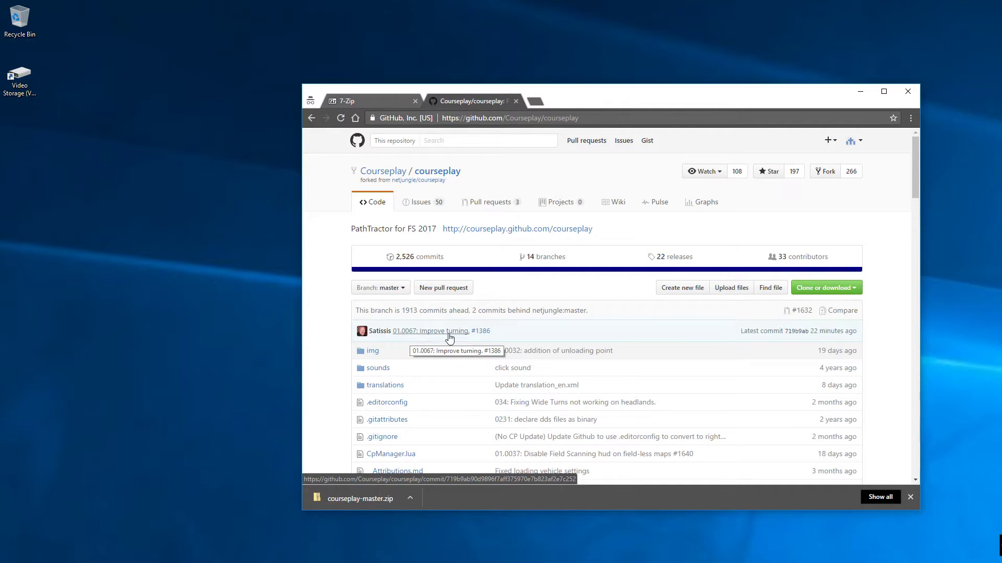
click(482, 337)
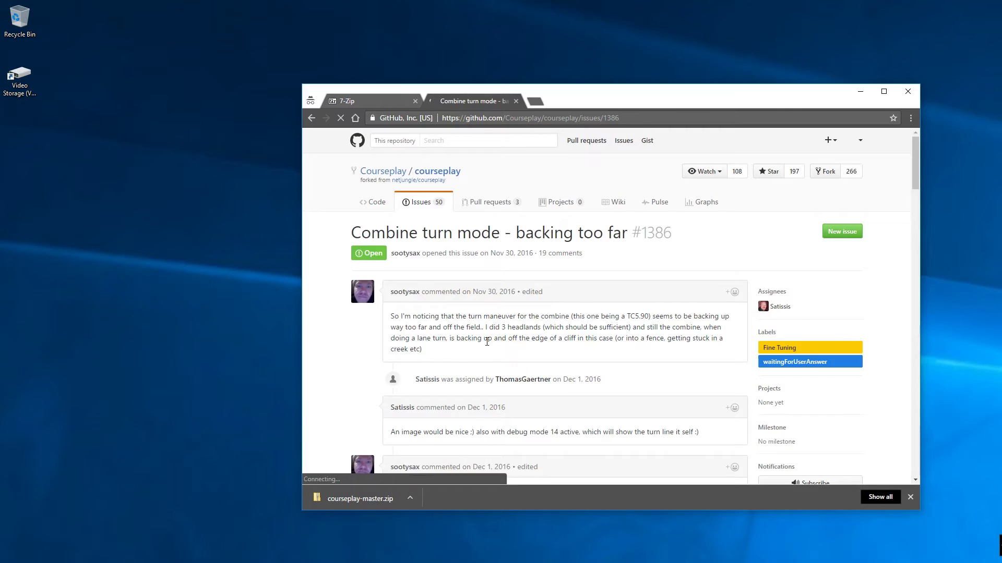
Step: Read issue #1386 down to the comment expecting a fix in v01.0067, then return to its title
scroll(486, 346, down, 4)
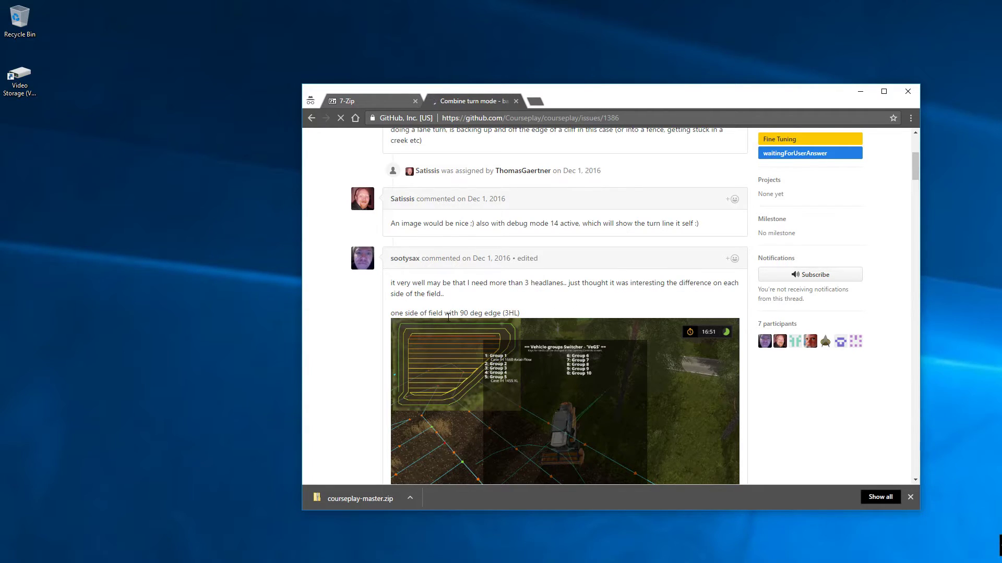
scroll(448, 322, down, 3)
scroll(448, 322, down, 6)
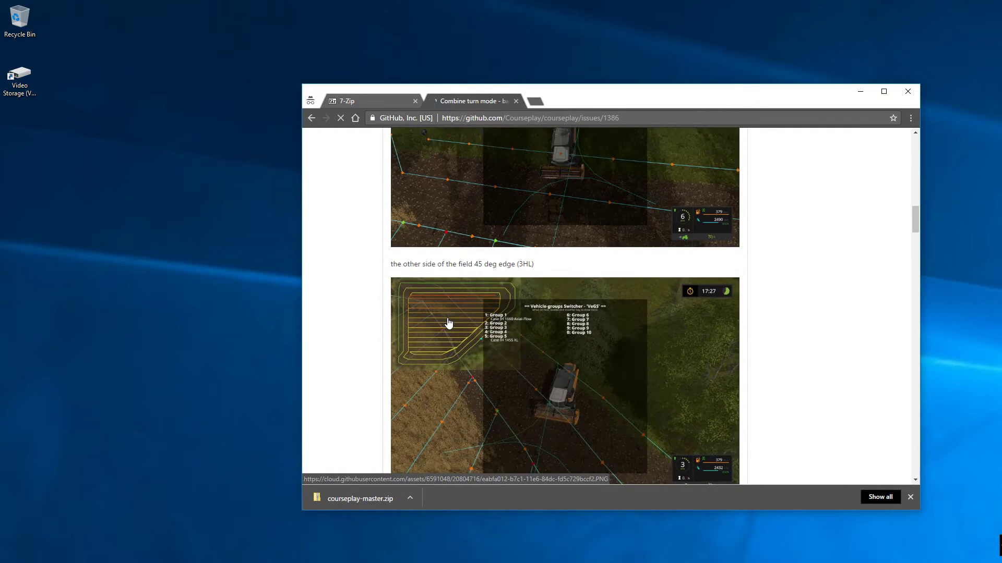
scroll(448, 322, down, 5)
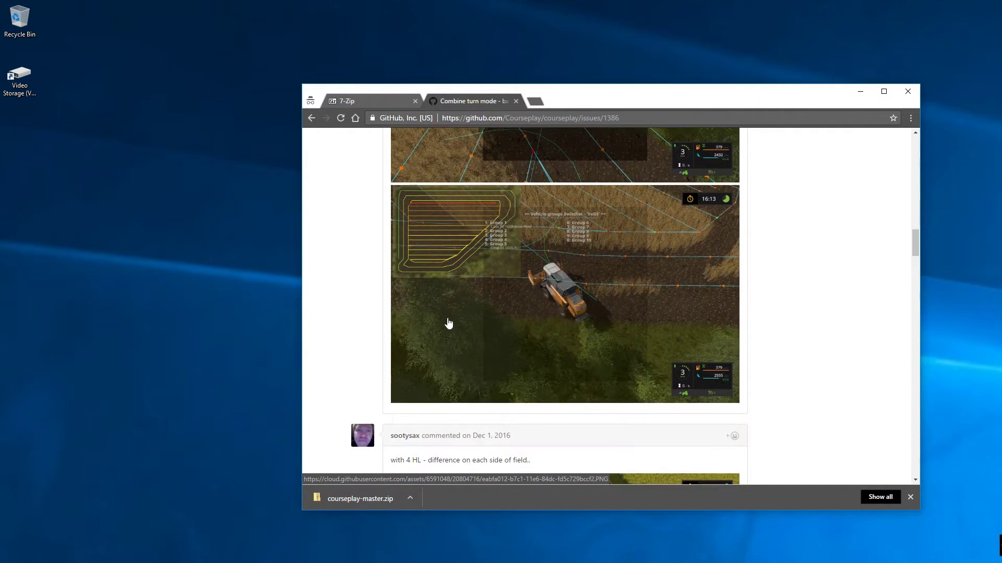
scroll(447, 323, down, 1)
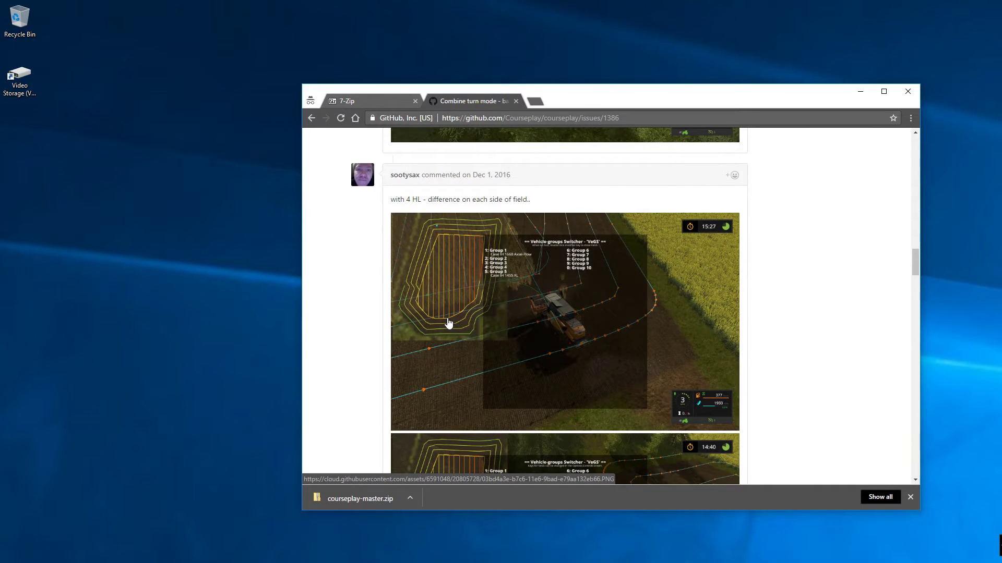
scroll(447, 323, down, 5)
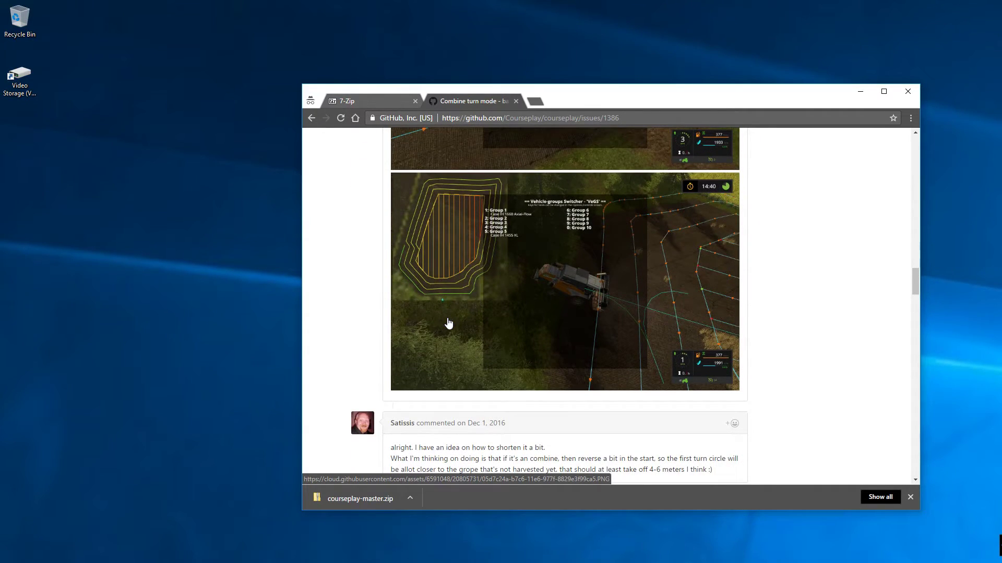
scroll(448, 323, down, 5)
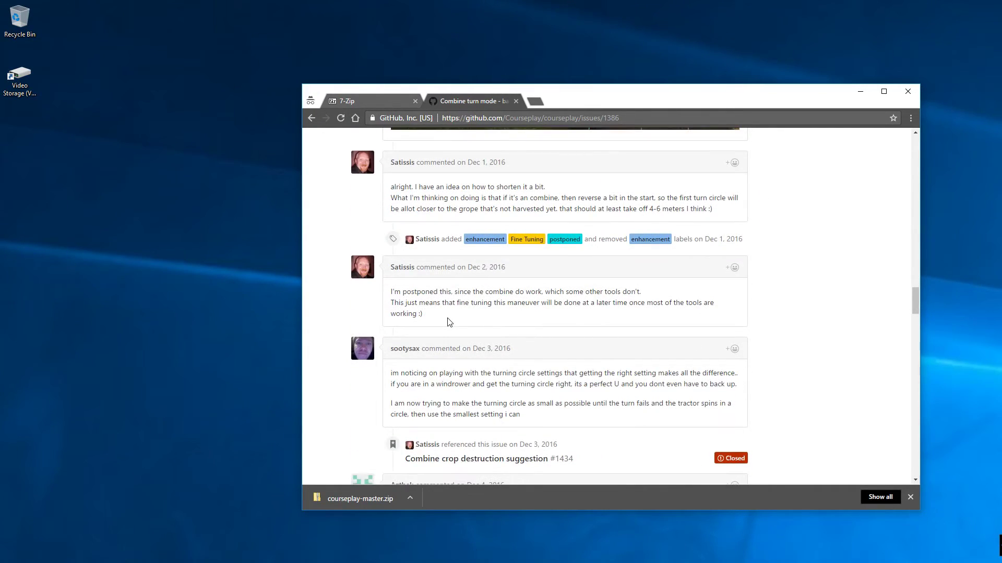
scroll(448, 323, down, 15)
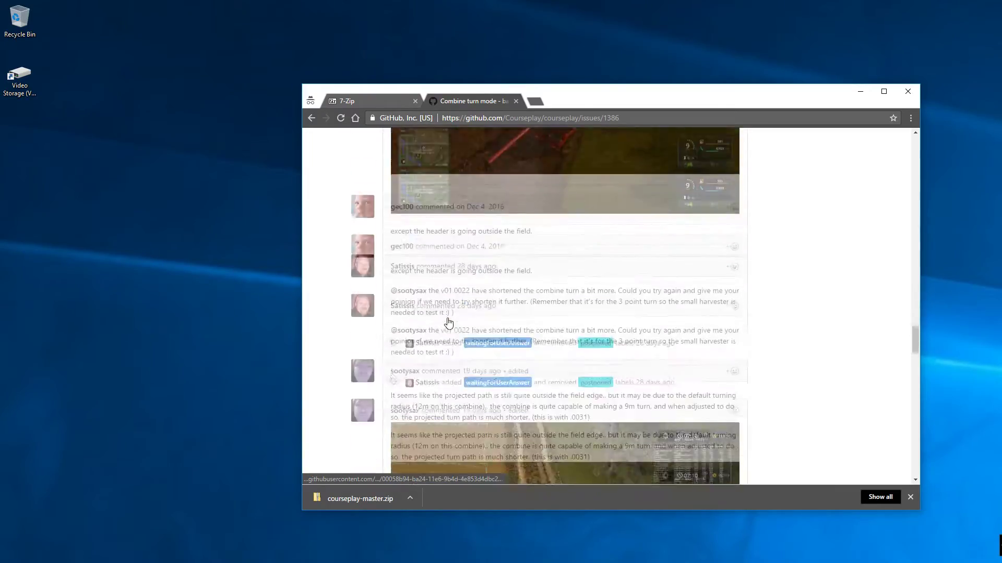
scroll(447, 321, down, 5)
scroll(448, 322, down, 20)
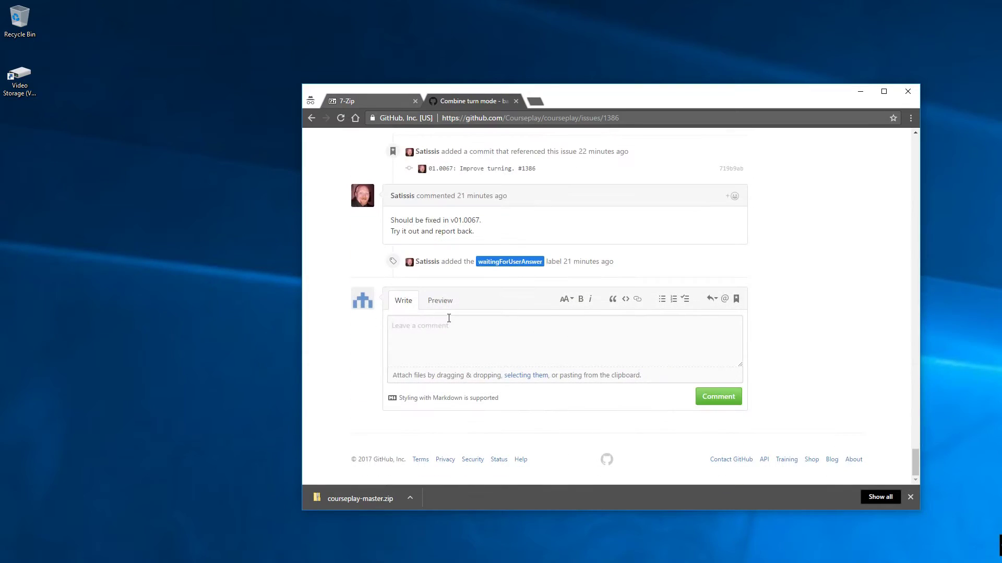
scroll(626, 300, up, 15)
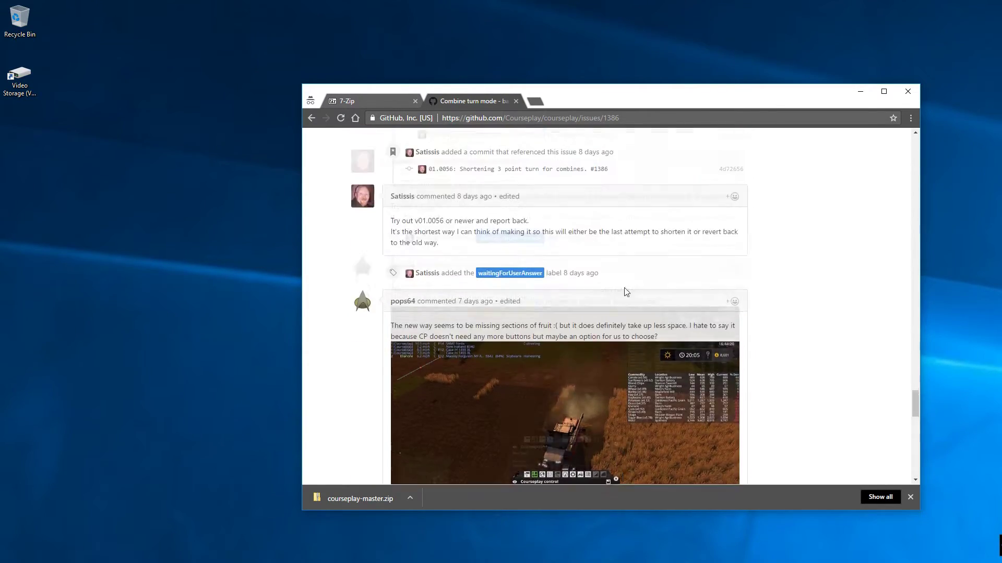
scroll(625, 292, up, 10)
scroll(624, 291, up, 15)
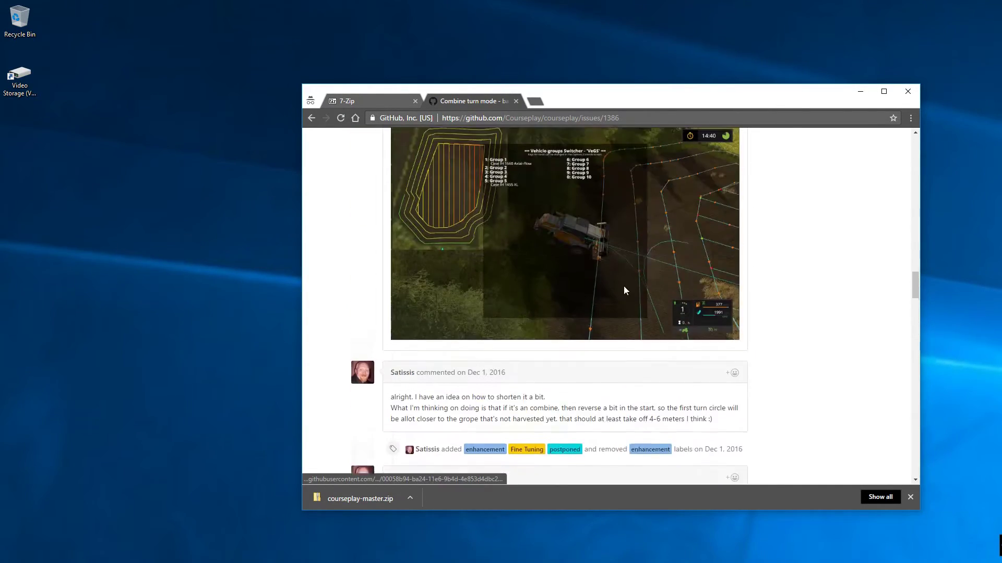
scroll(622, 290, up, 15)
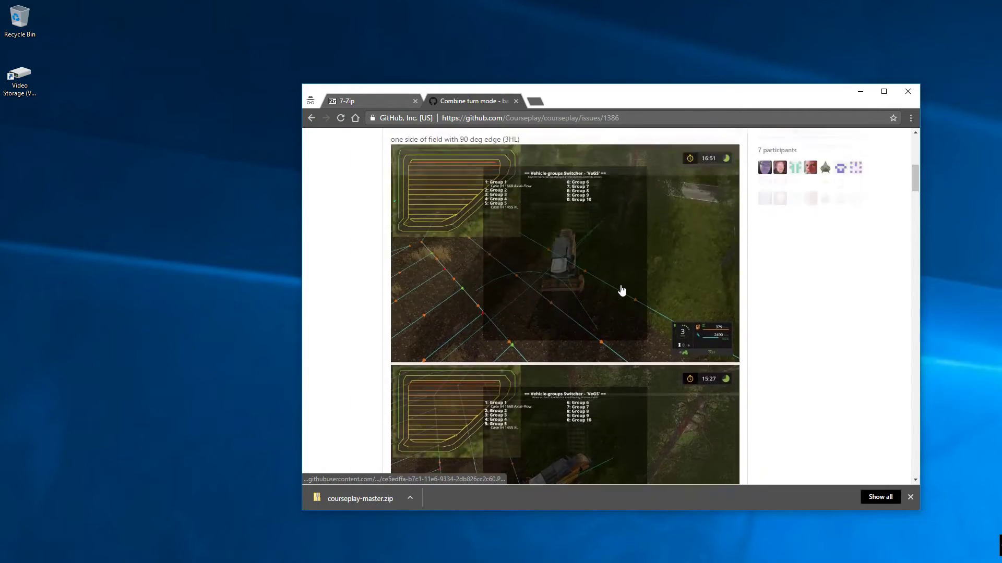
scroll(658, 230, up, 2)
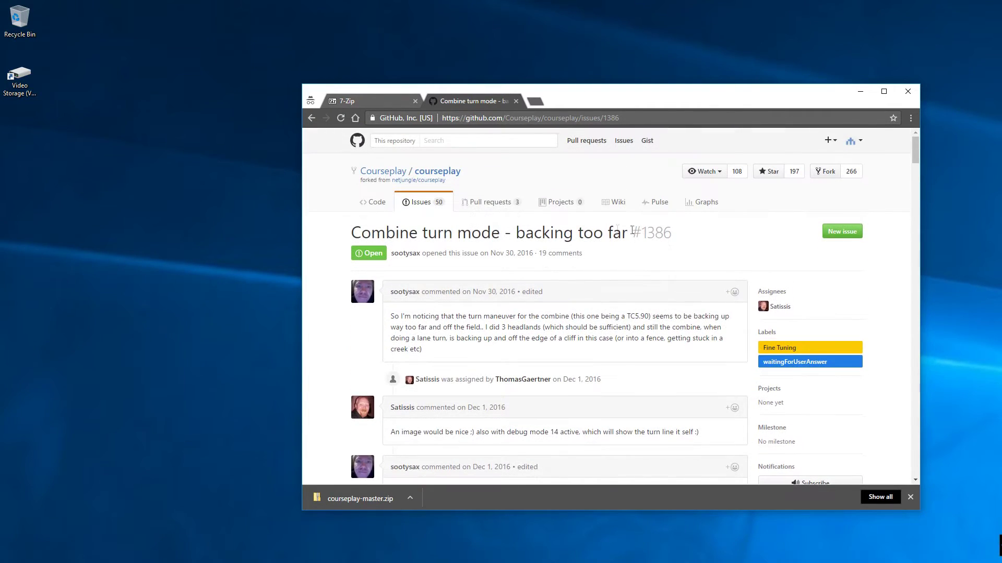
Step: Go back to the Courseplay/courseplay repository page and minimize the browser
click(311, 118)
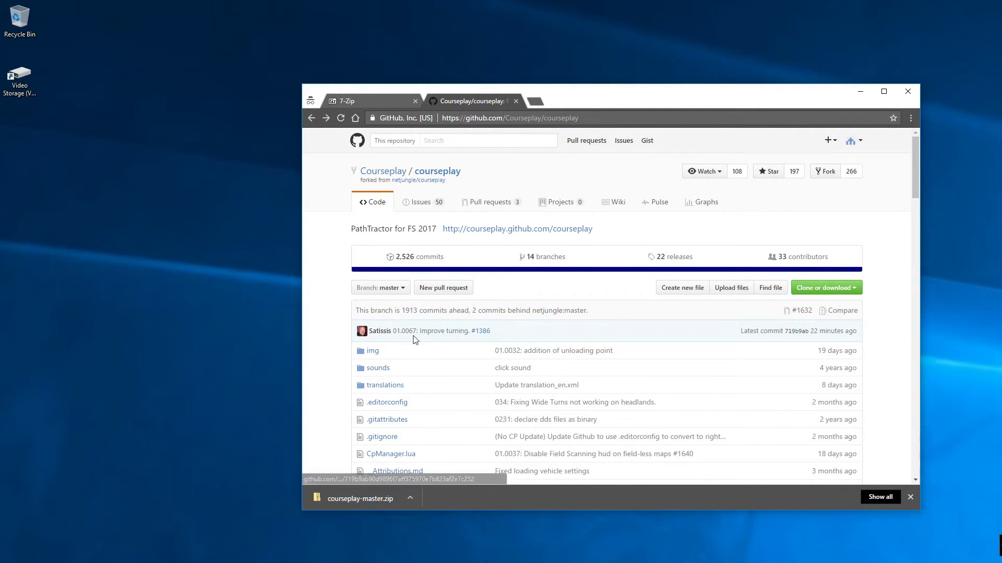
click(859, 91)
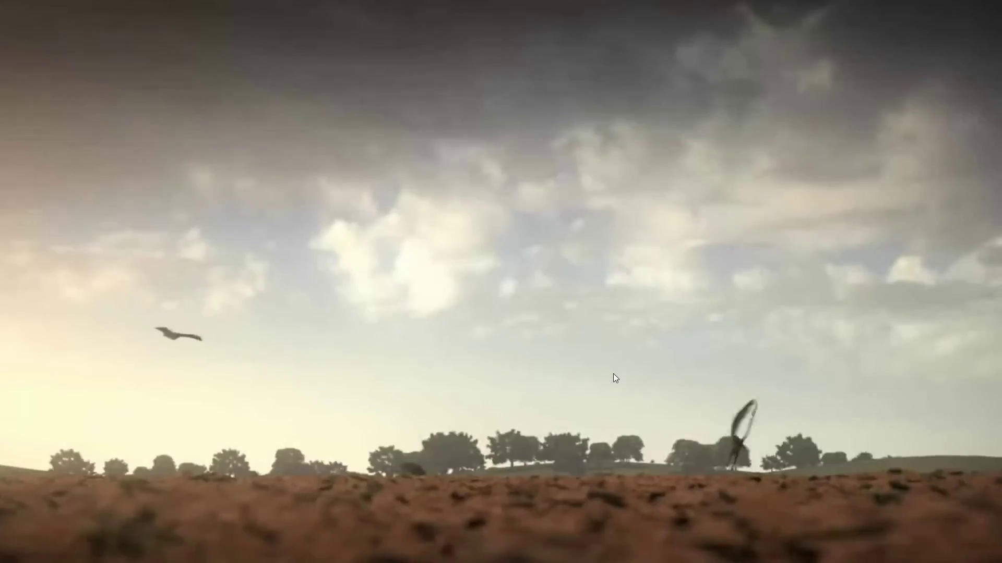
Step: Skip the intro and view ModHub's Installed mods list showing Courseplay 5.01.00068
click(612, 378)
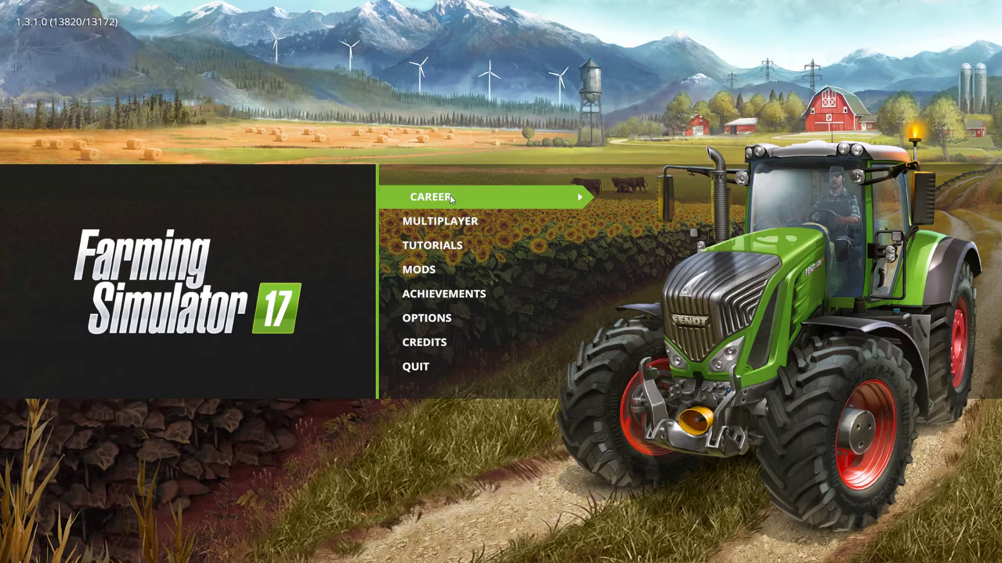
click(411, 265)
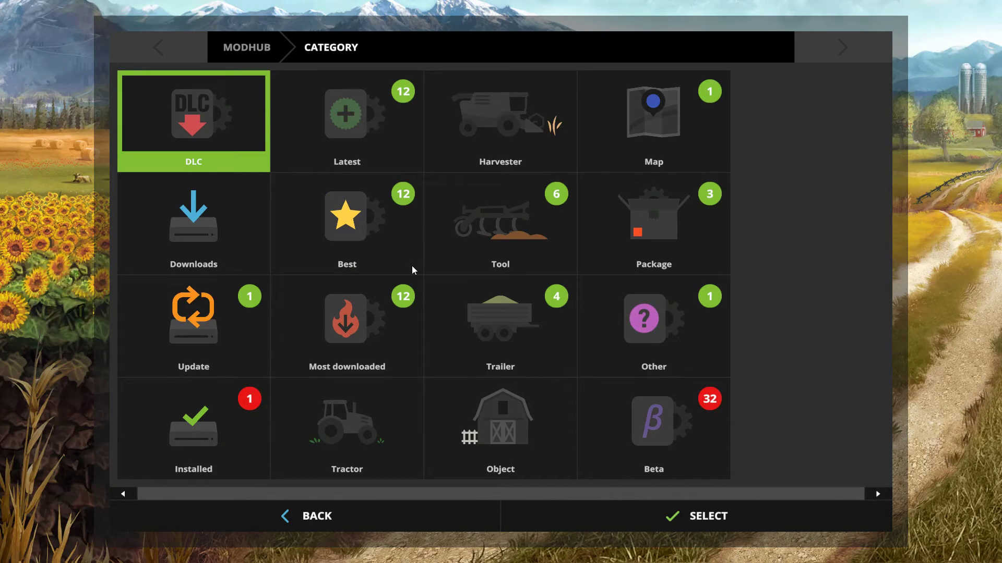
click(223, 444)
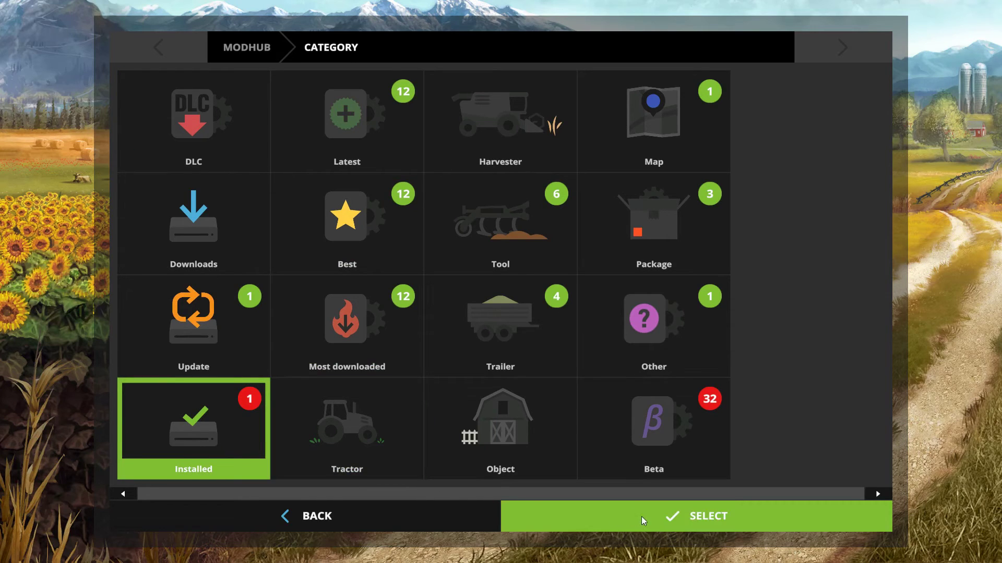
click(643, 521)
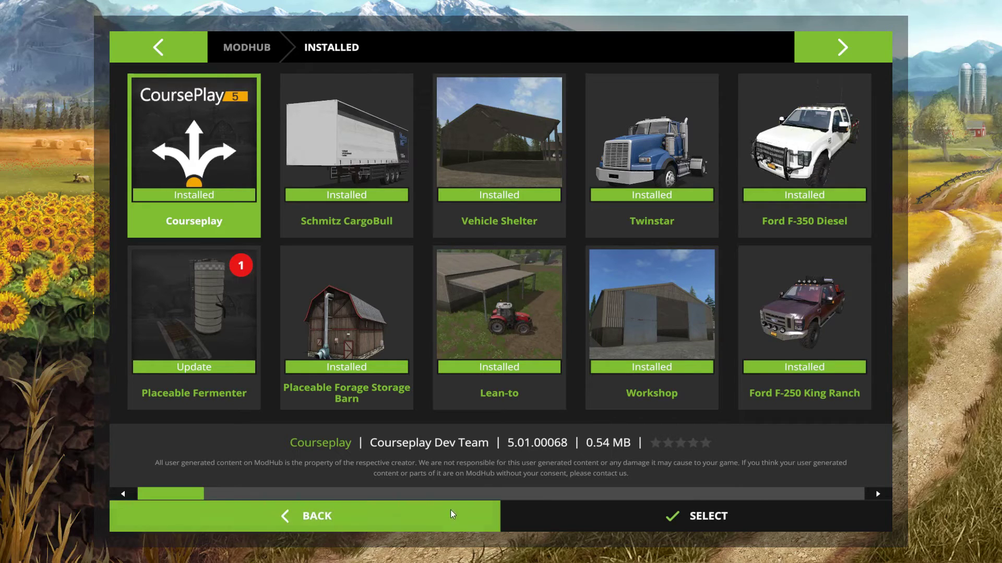
Step: Back out of ModHub to the main menu and quit Farming Simulator 17
click(405, 517)
click(405, 517)
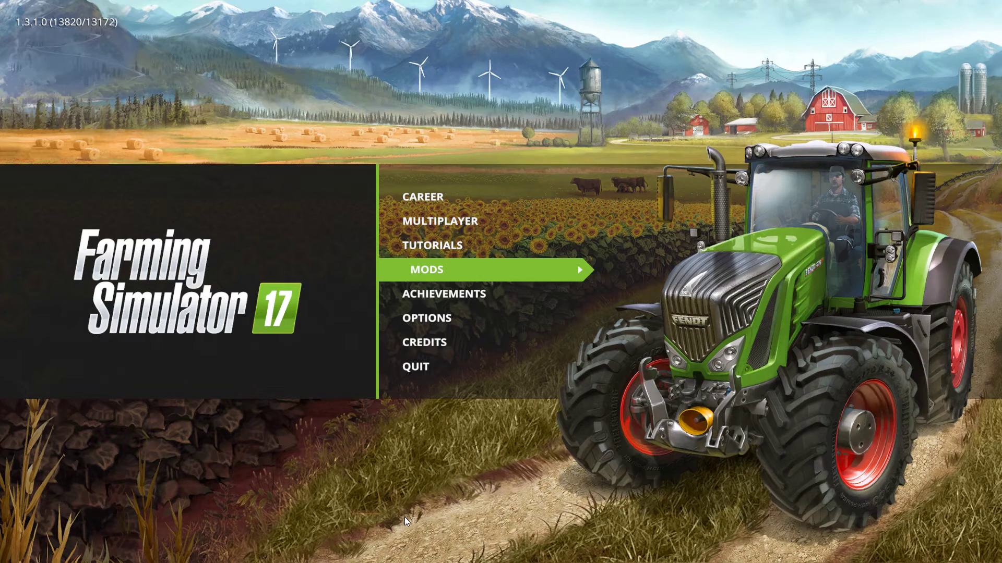
click(413, 374)
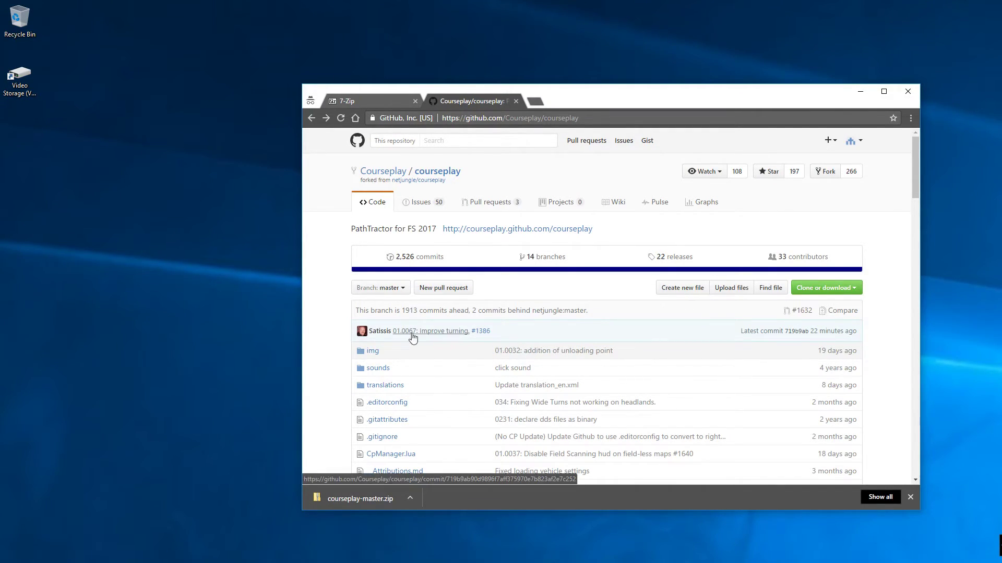
scroll(412, 340, down, 3)
scroll(418, 338, down, 3)
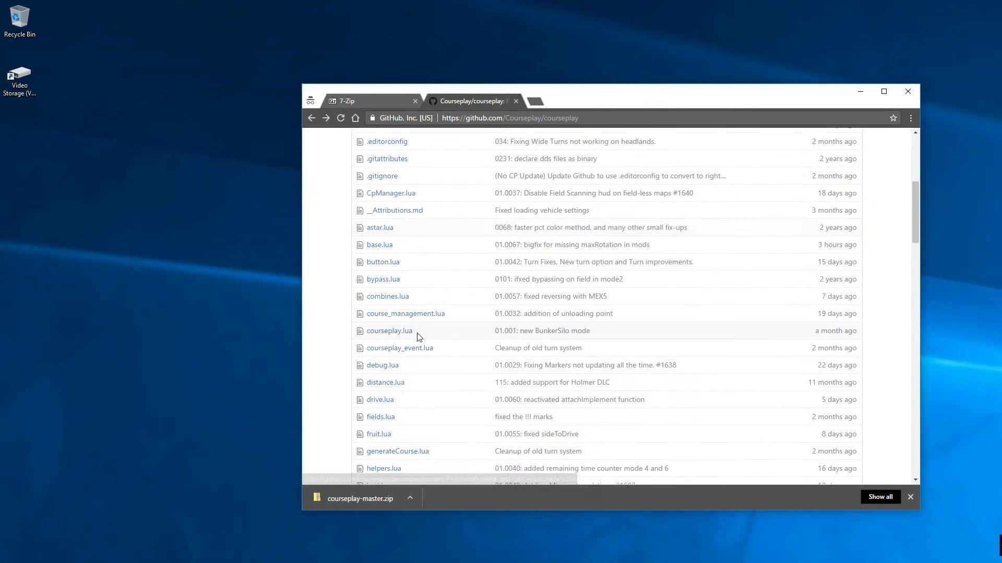
scroll(418, 338, down, 10)
scroll(418, 338, down, 4)
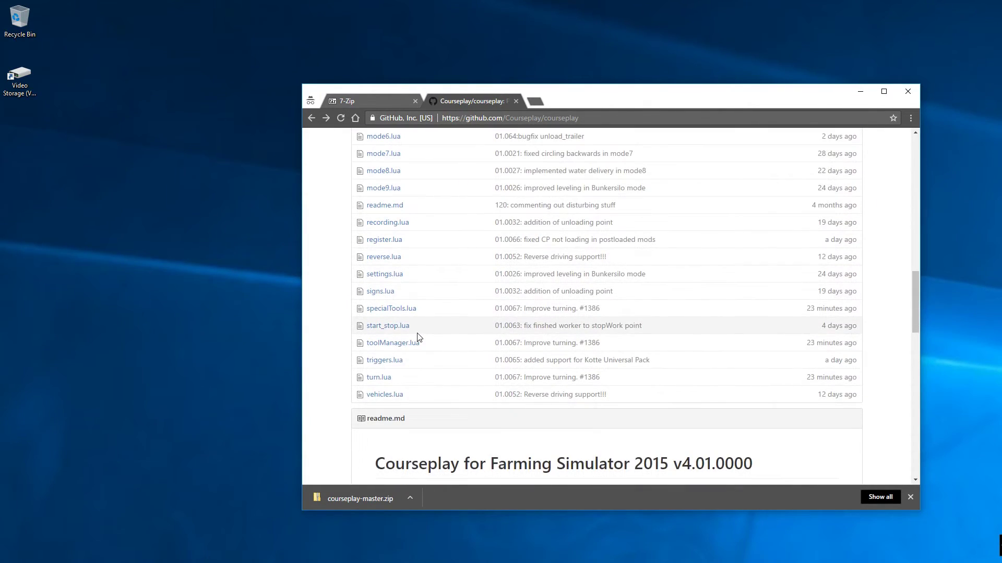
scroll(418, 339, up, 20)
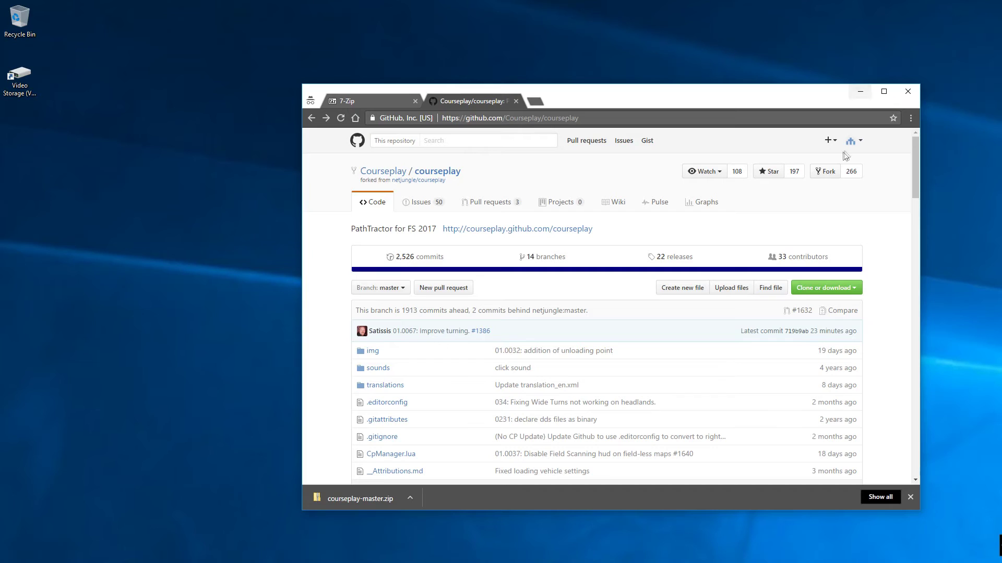
scroll(621, 335, down, 10)
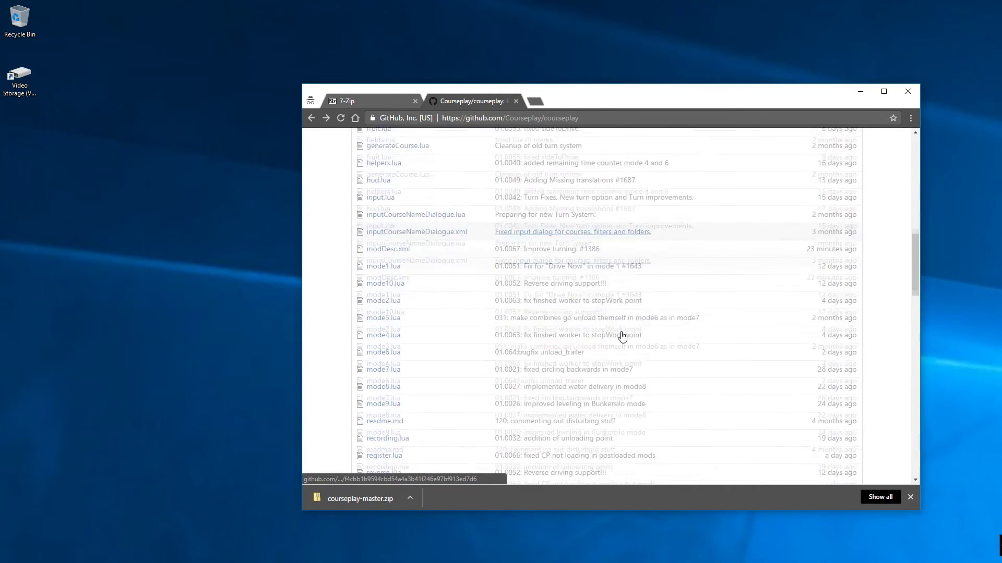
scroll(622, 336, down, 3)
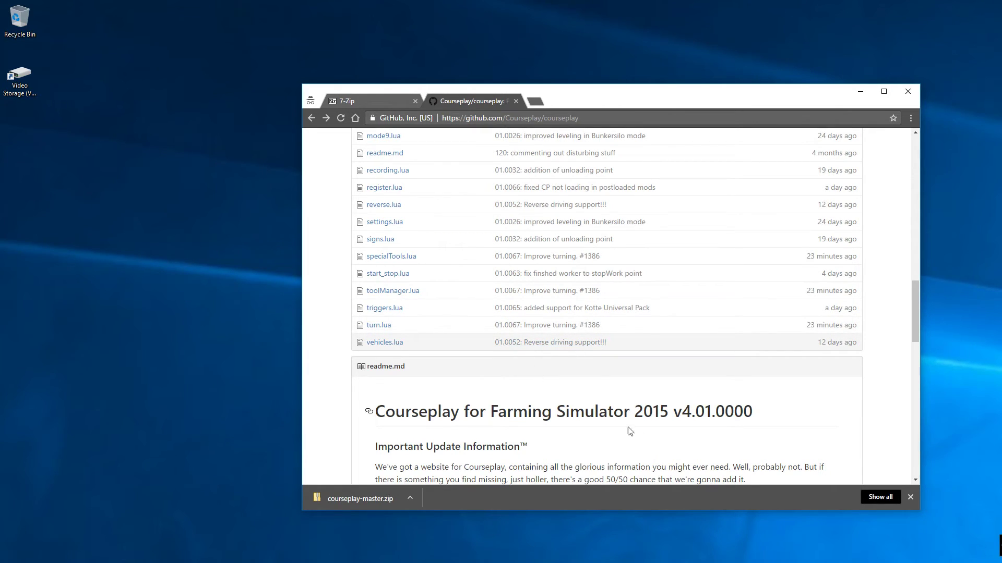
drag(619, 412, 752, 412)
scroll(752, 412, down, 3)
drag(542, 255, 787, 255)
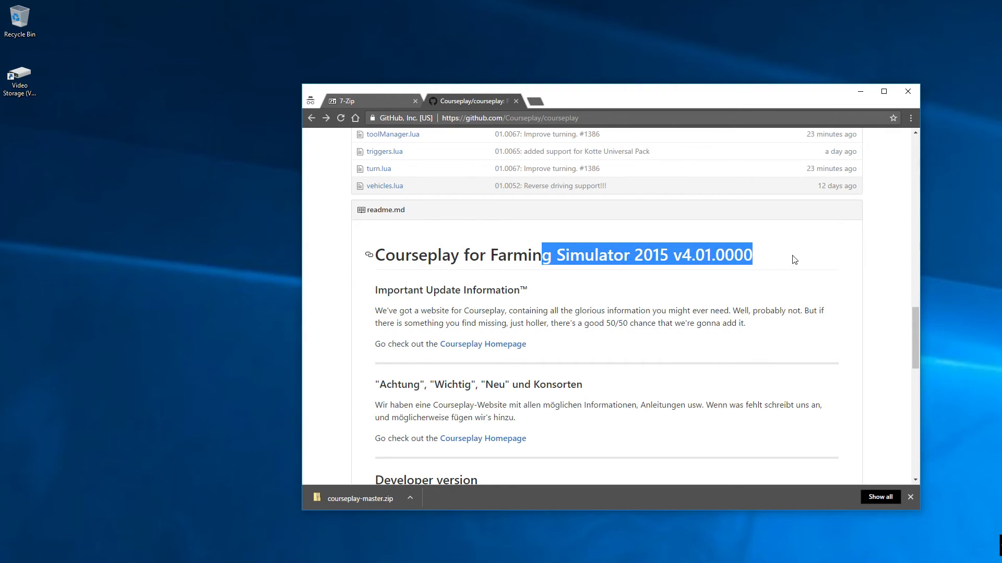
scroll(745, 313, up, 15)
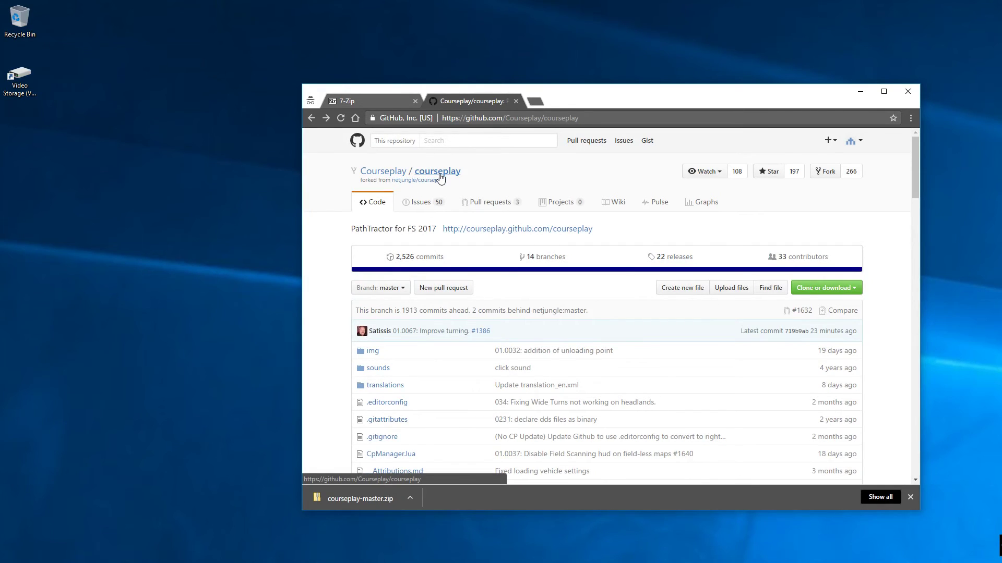
click(674, 257)
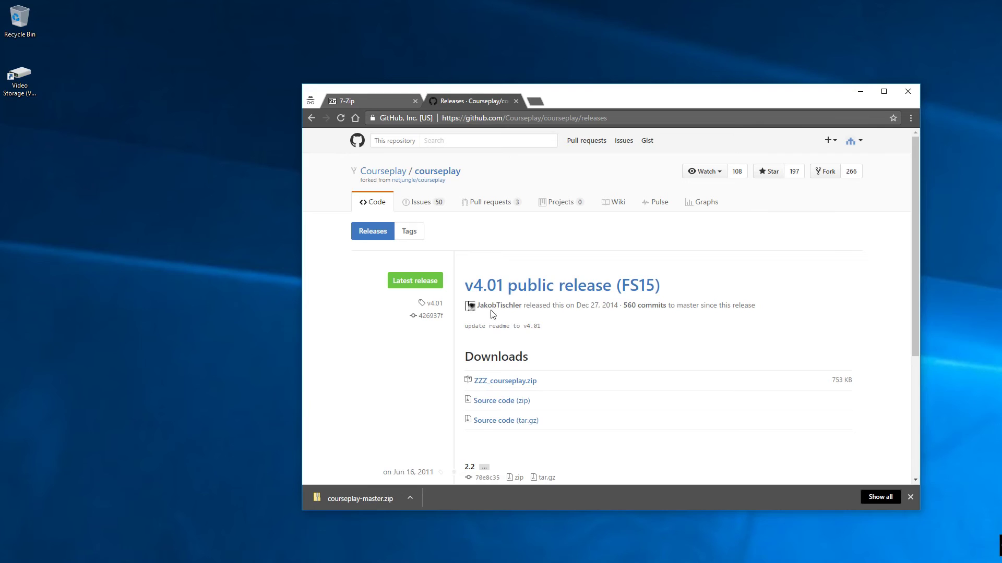
scroll(557, 303, down, 1)
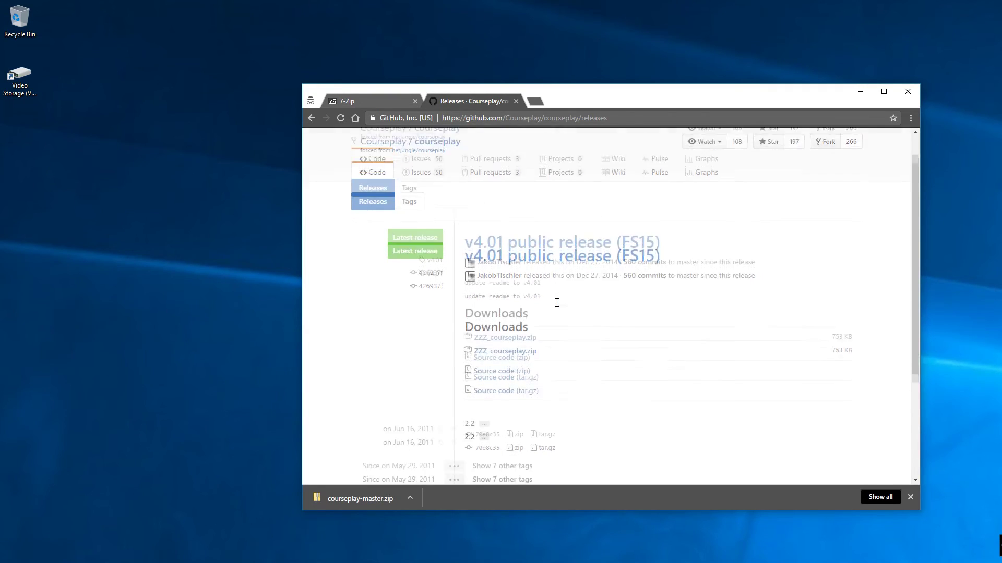
scroll(555, 308, up, 2)
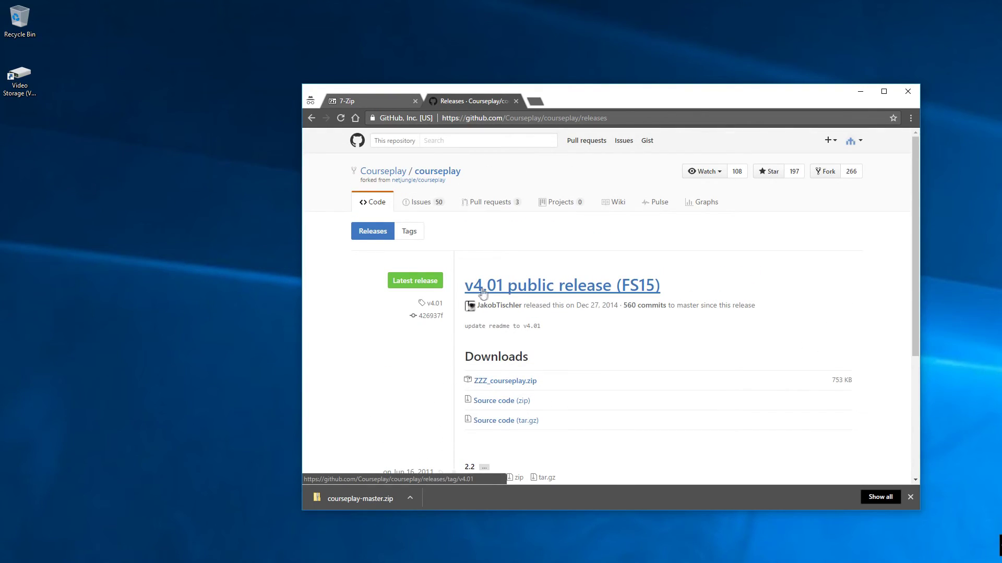
scroll(535, 368, down, 2)
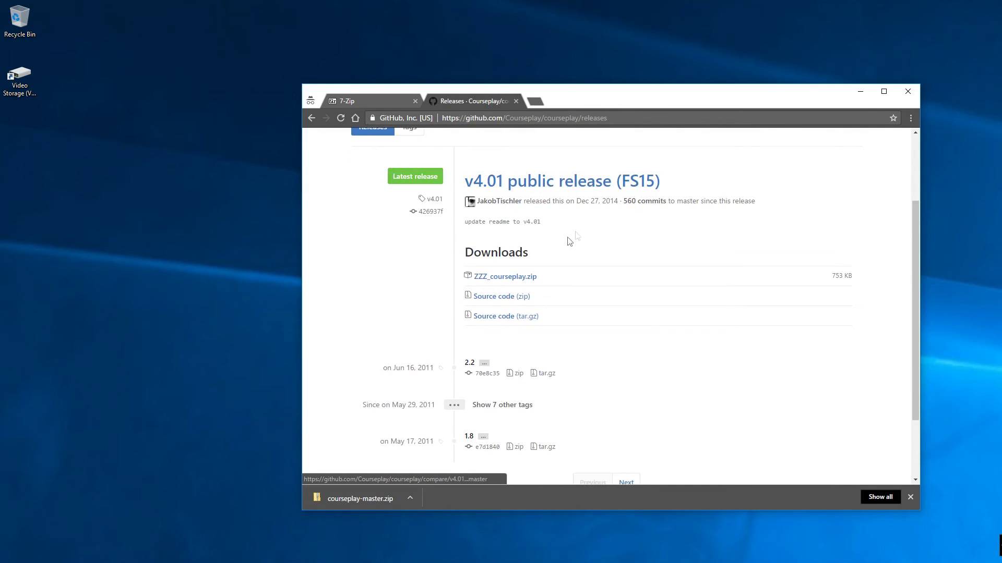
scroll(548, 293, down, 2)
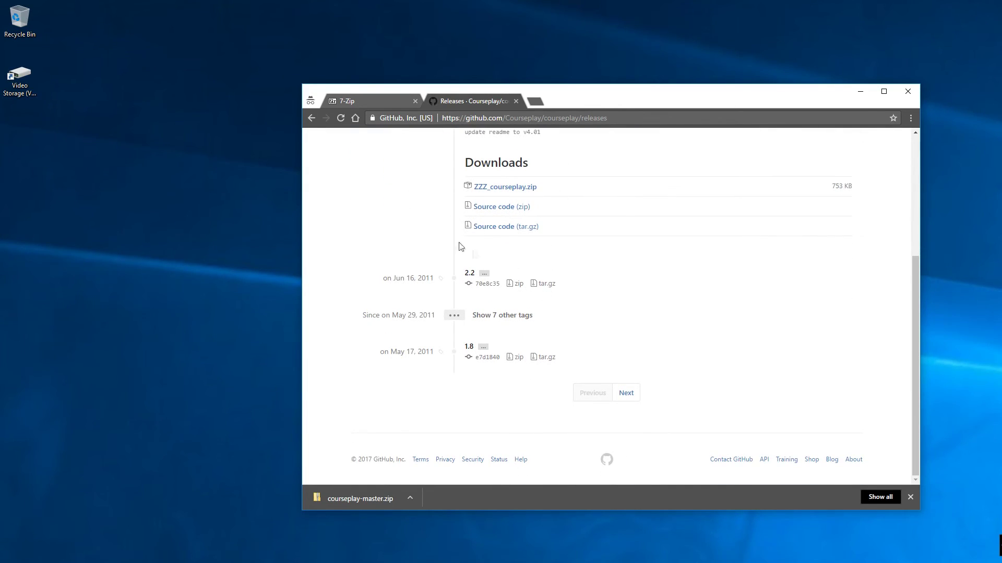
scroll(517, 268, up, 4)
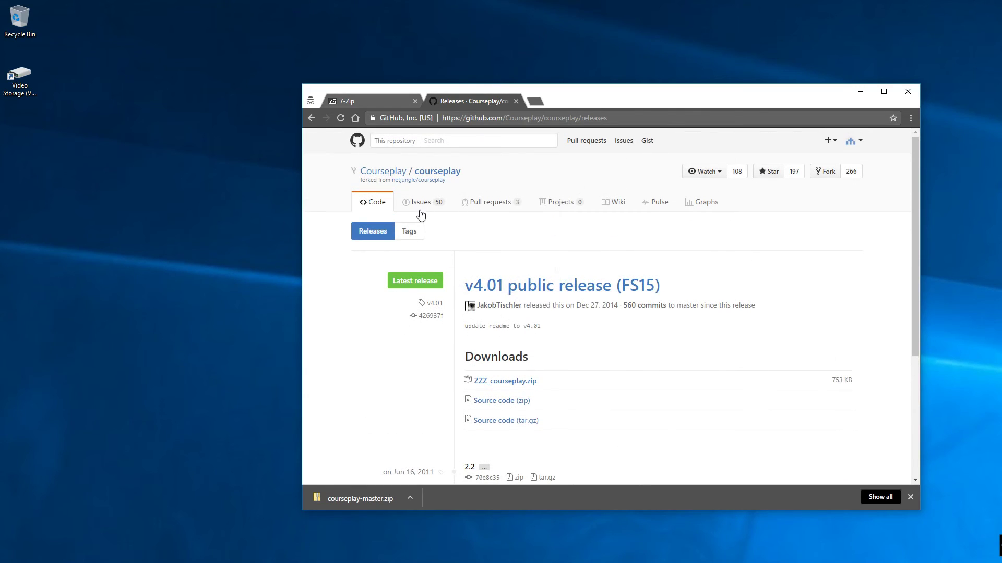
click(395, 176)
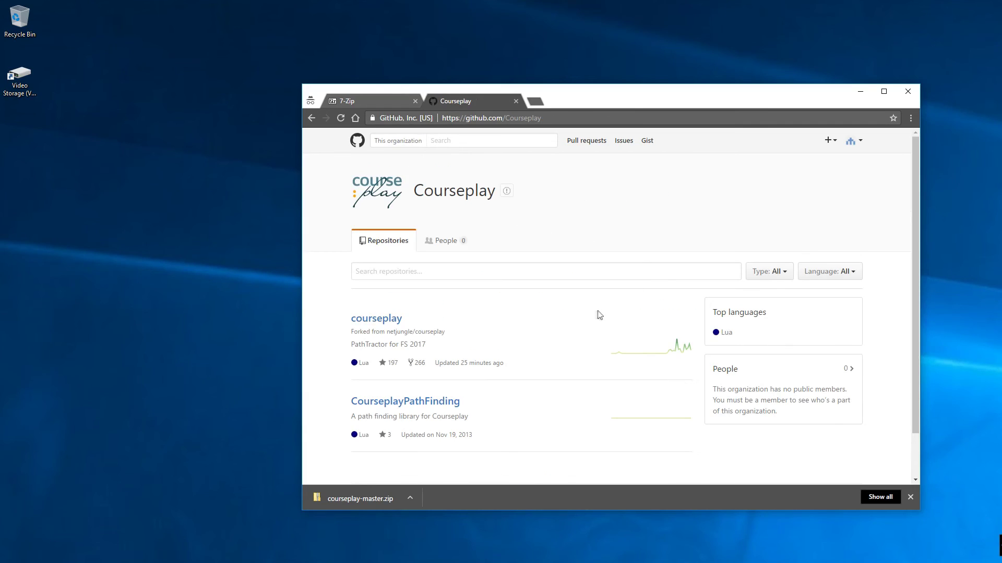
click(387, 319)
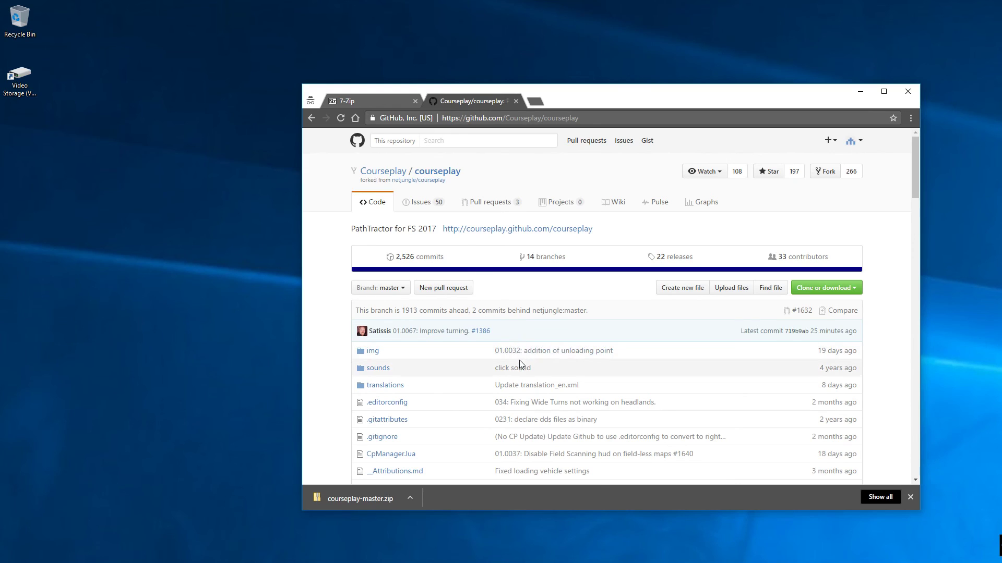
scroll(518, 360, down, 3)
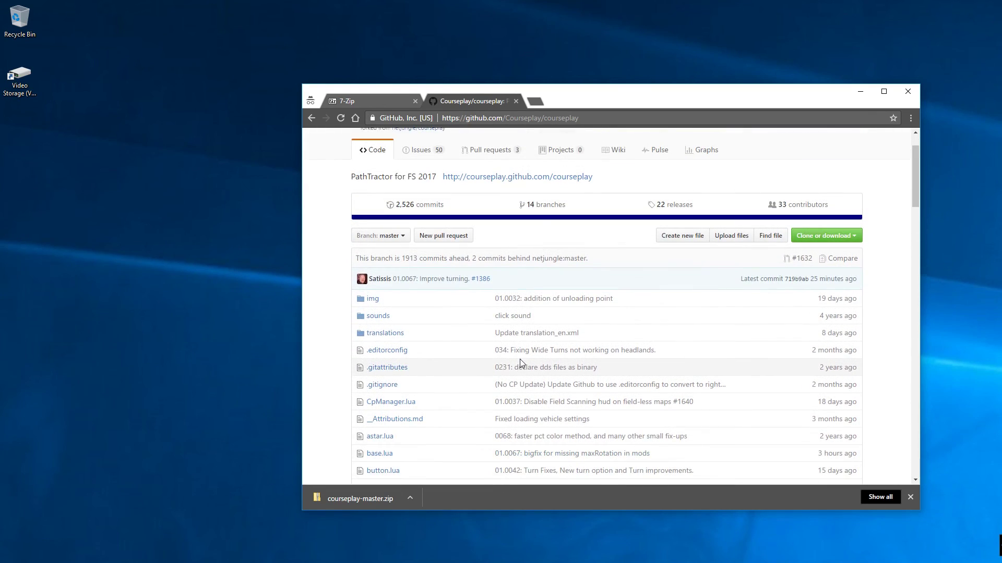